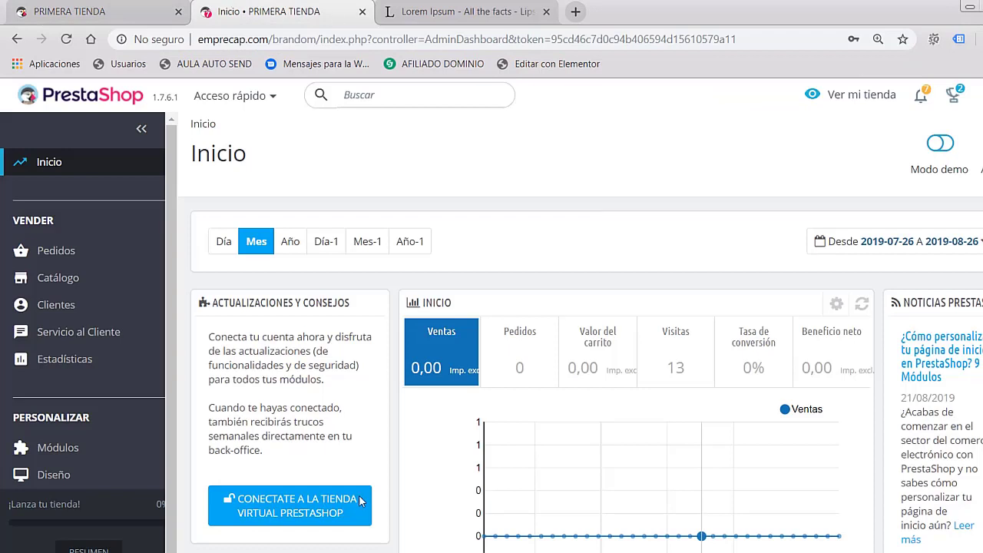
# Step: Open the catalogue's Categorías page and bring up the category list
pyautogui.moveTo(96, 291)
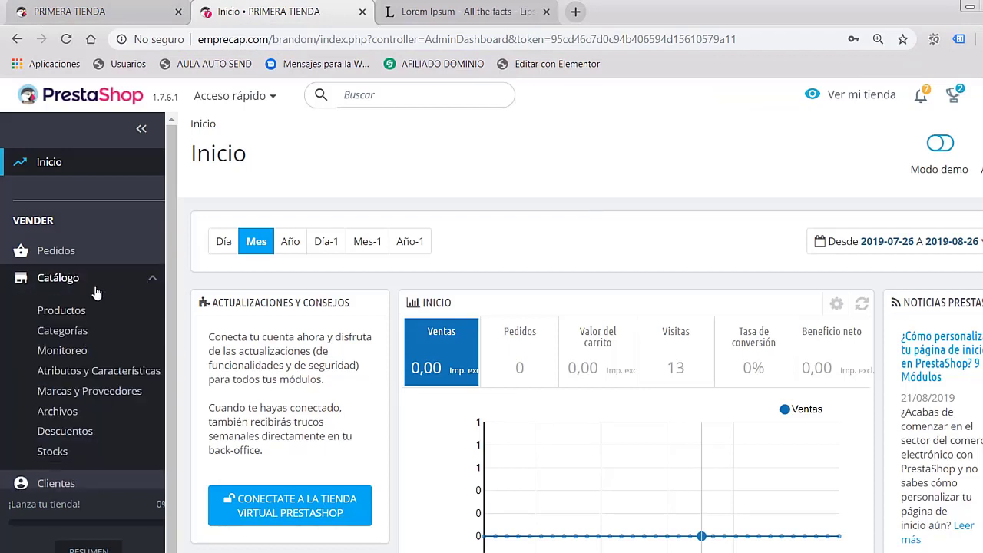
pyautogui.click(62, 331)
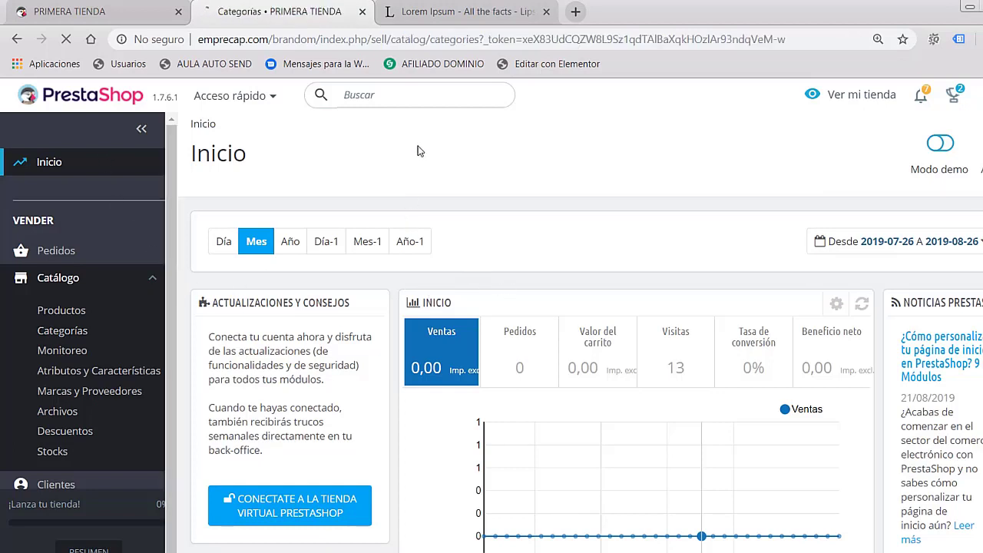
pyautogui.scroll(-4, 503, 280)
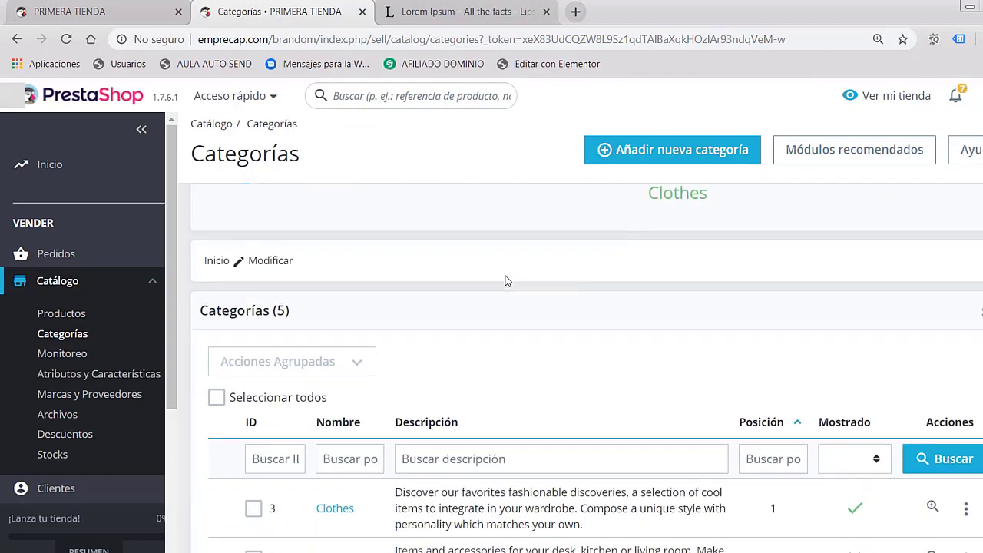
pyautogui.scroll(-2, 505, 281)
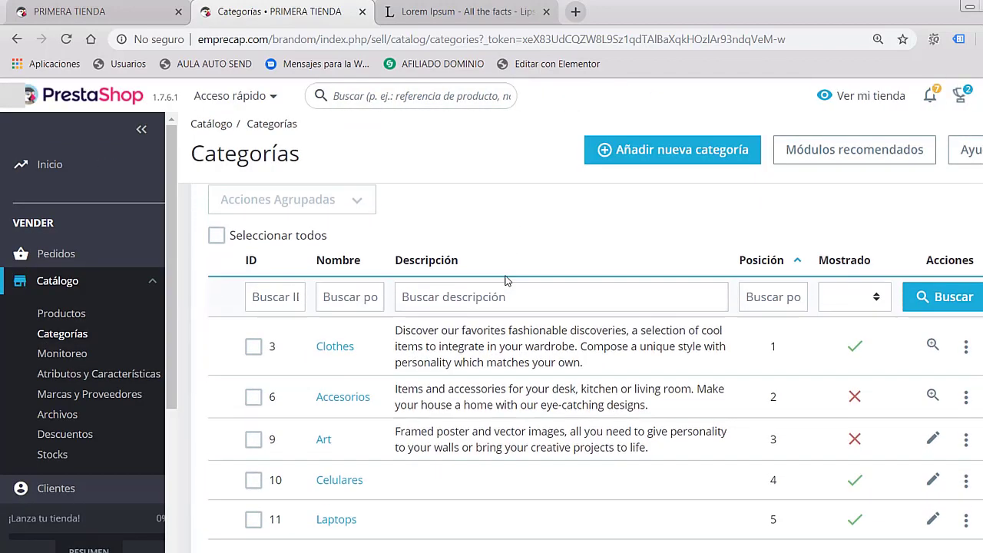
# Step: Delete the Clothes, Accesorios and Art categories together, using the recommended option that deactivates their associated products
pyautogui.click(254, 440)
pyautogui.click(255, 397)
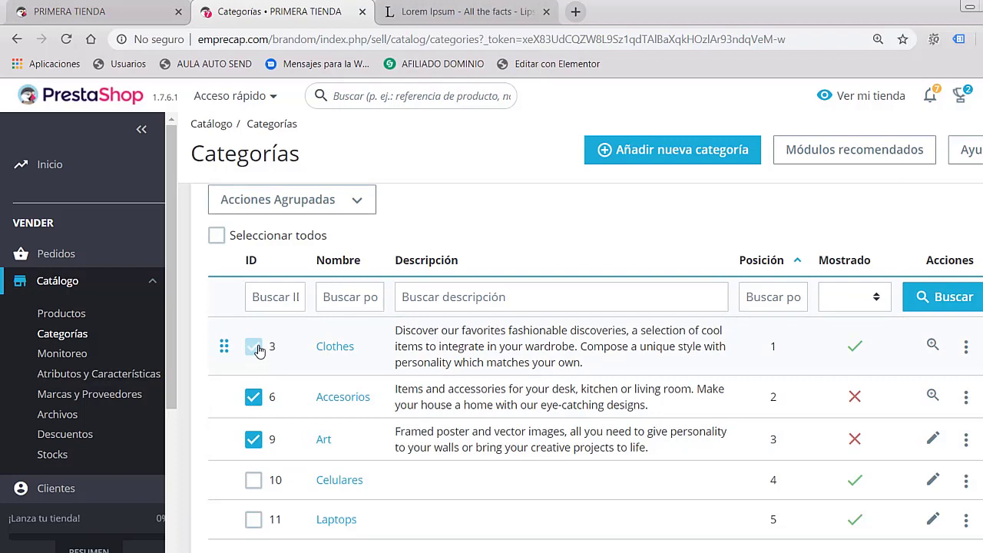
pyautogui.click(256, 347)
pyautogui.click(373, 206)
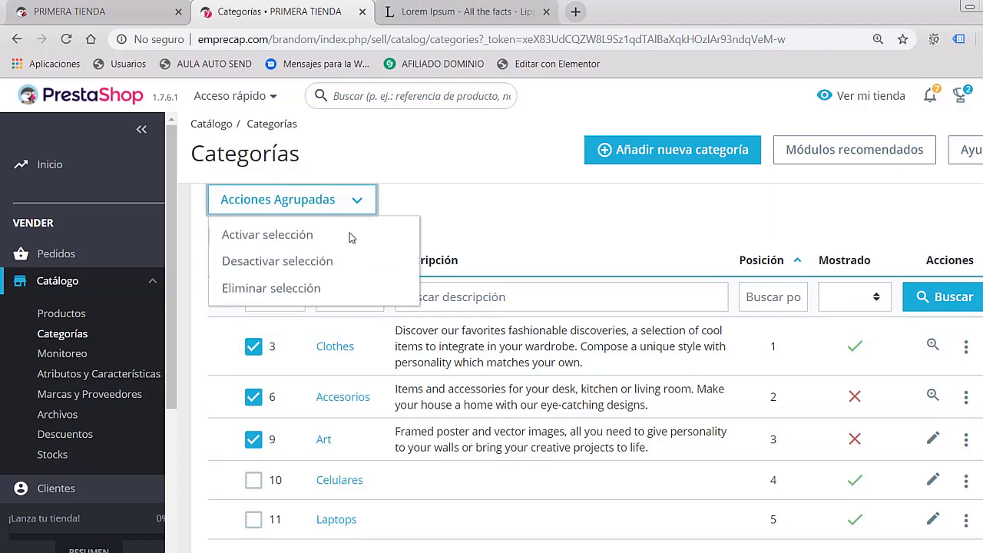
pyautogui.click(296, 287)
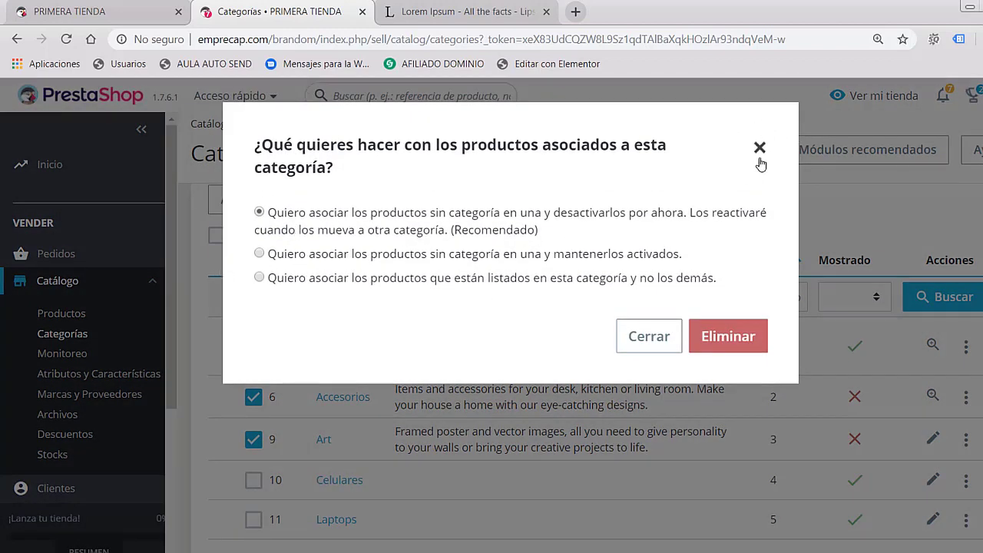
pyautogui.click(727, 336)
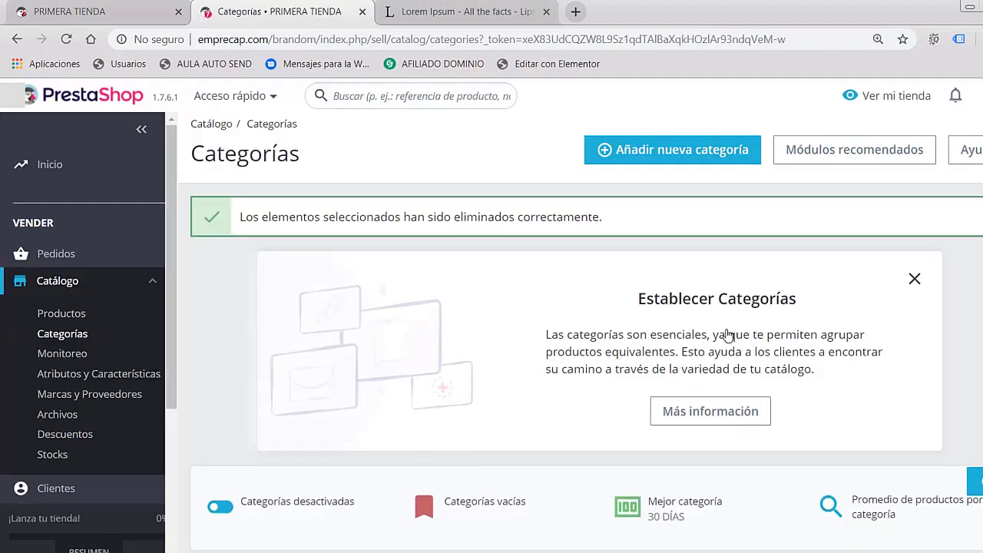
pyautogui.scroll(-4, 539, 360)
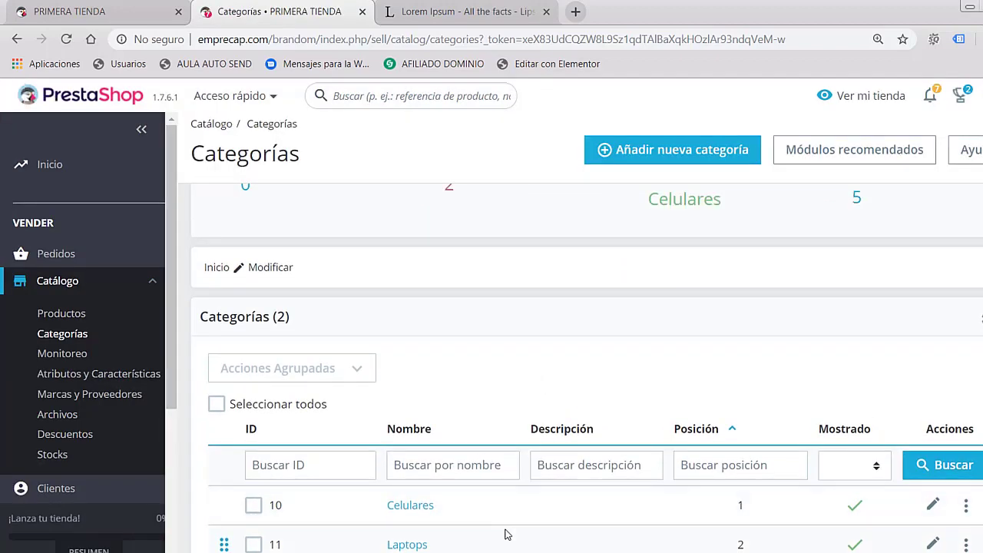
# Step: Compare the storefront's main menu with the remaining categories and look through the back office's Módulos section
pyautogui.click(123, 11)
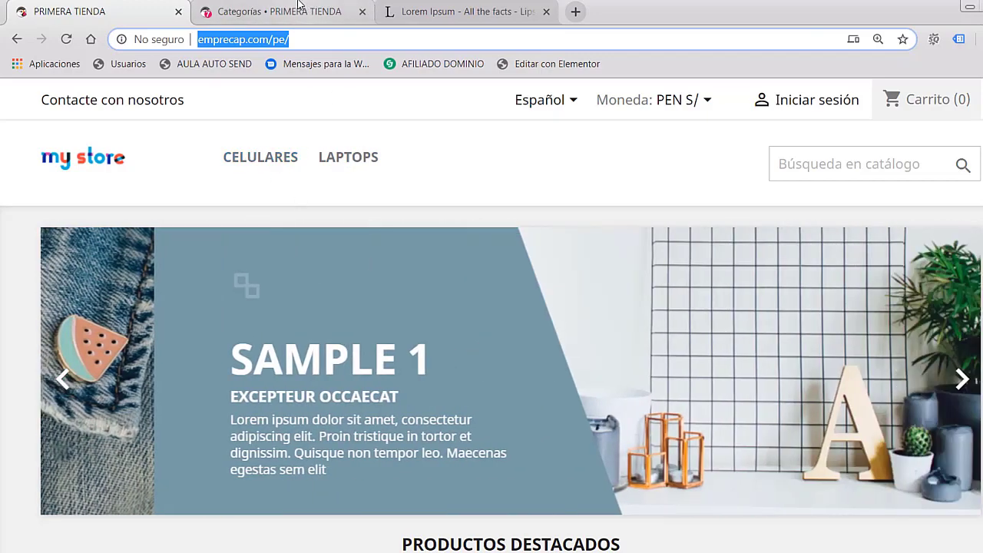
pyautogui.click(299, 4)
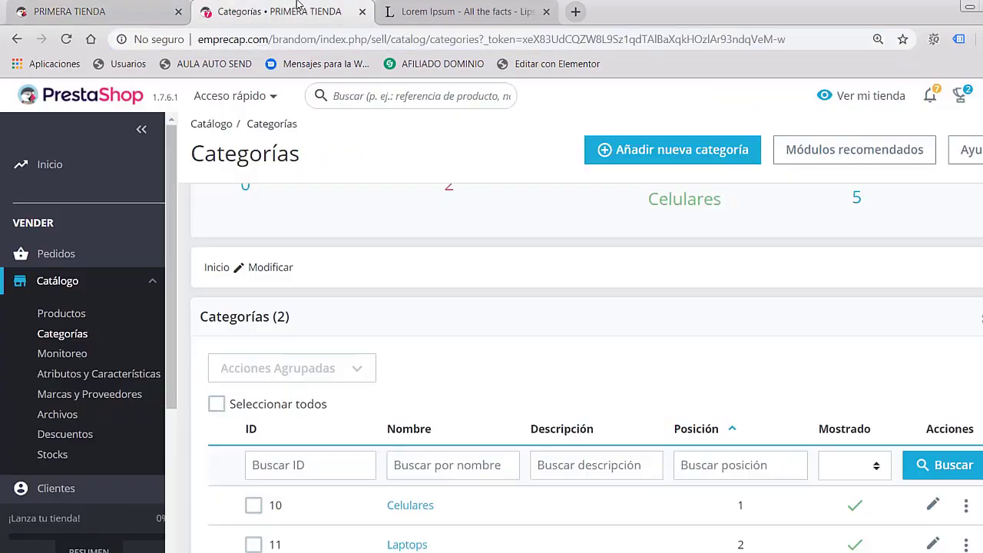
pyautogui.scroll(-1, 562, 401)
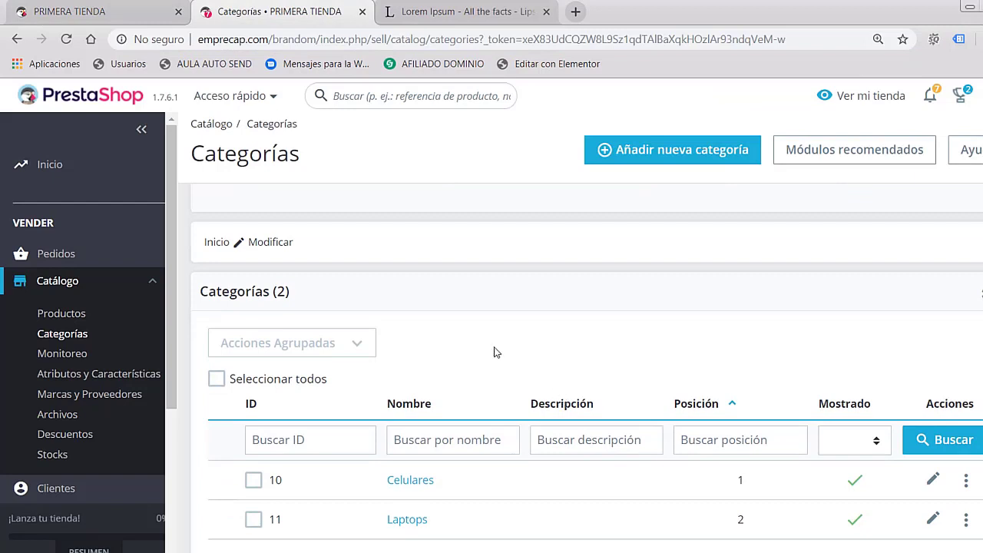
pyautogui.scroll(-4, 114, 324)
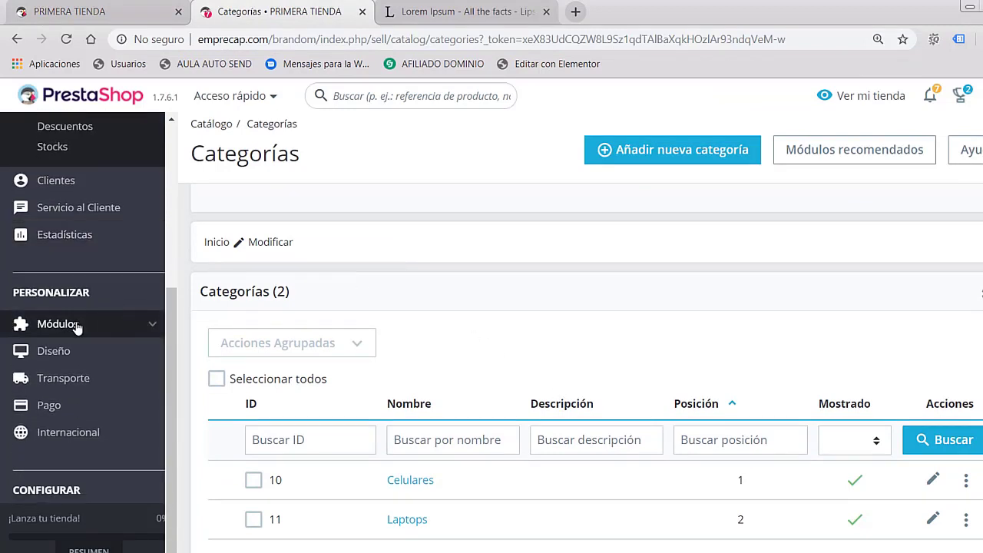
pyautogui.click(149, 325)
pyautogui.scroll(1, 78, 228)
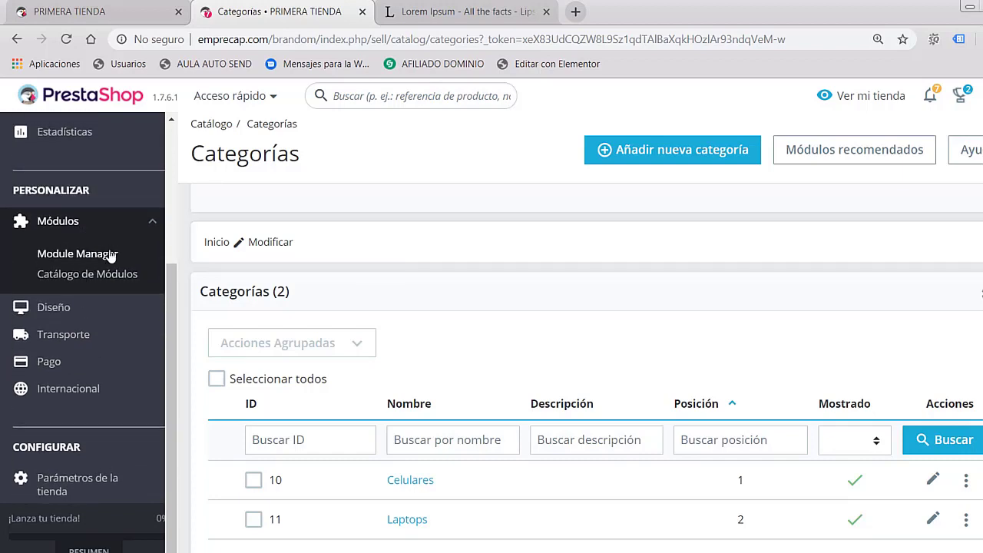
pyautogui.scroll(3, 110, 256)
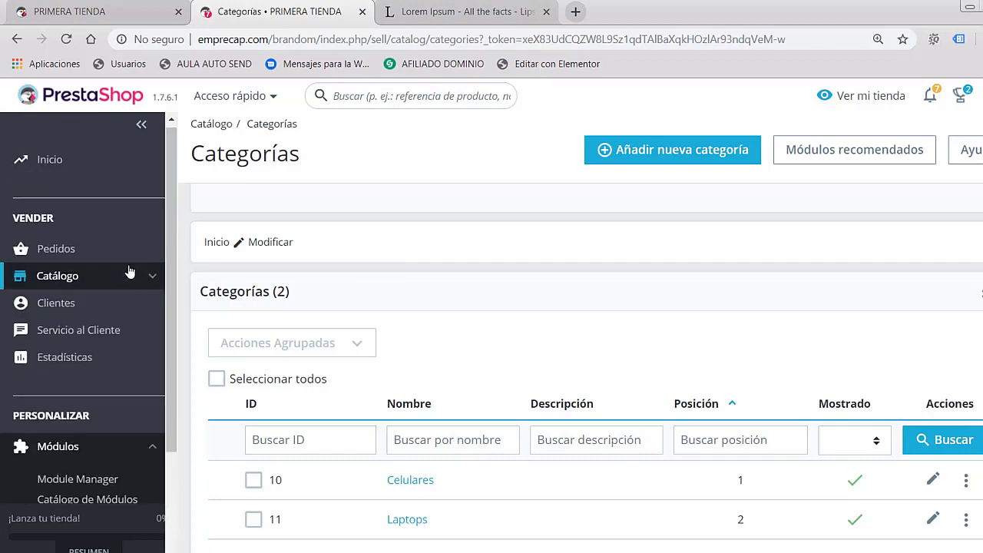
pyautogui.click(72, 8)
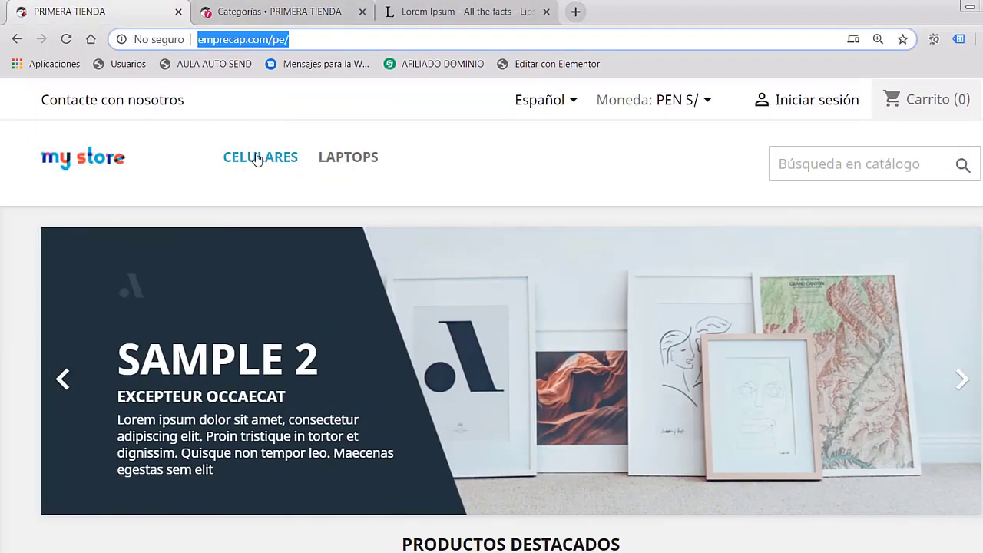
pyautogui.click(251, 10)
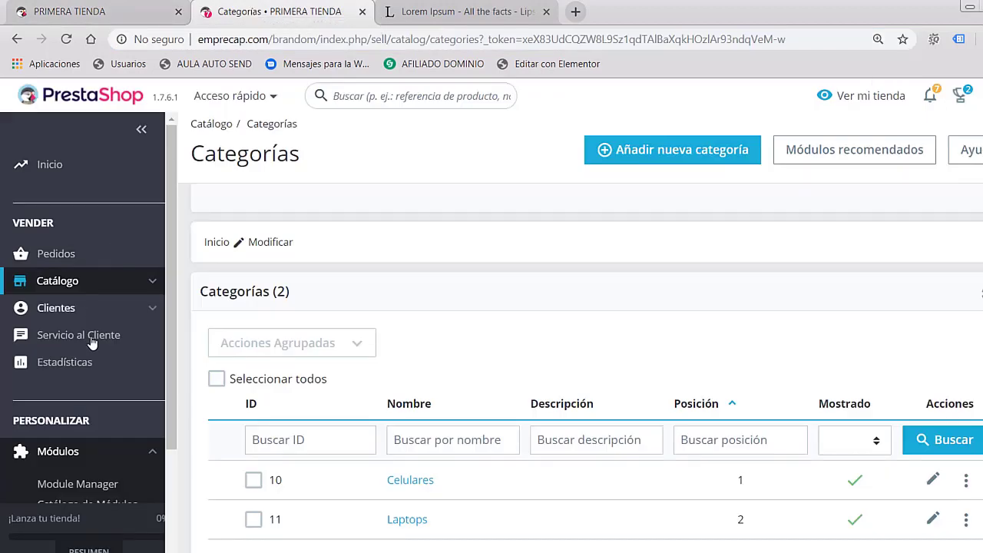
# Step: Open the Celulares category from the category list and start adding a new category inside it
pyautogui.moveTo(155, 286)
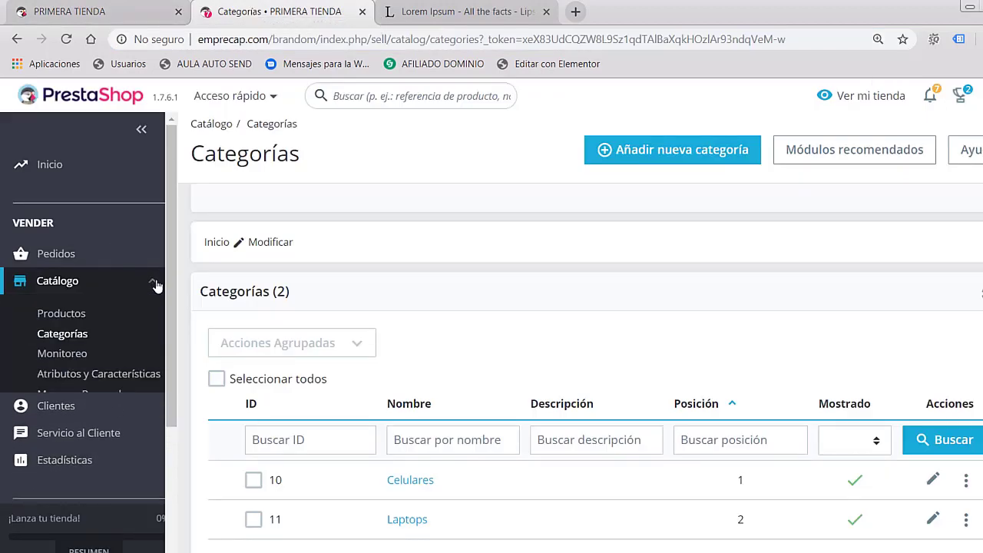
pyautogui.click(80, 340)
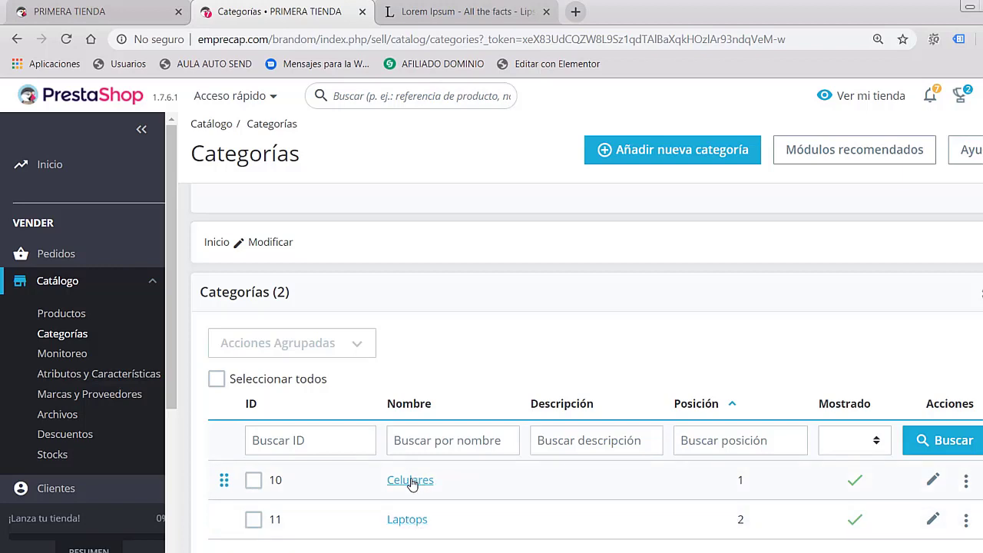
pyautogui.click(410, 480)
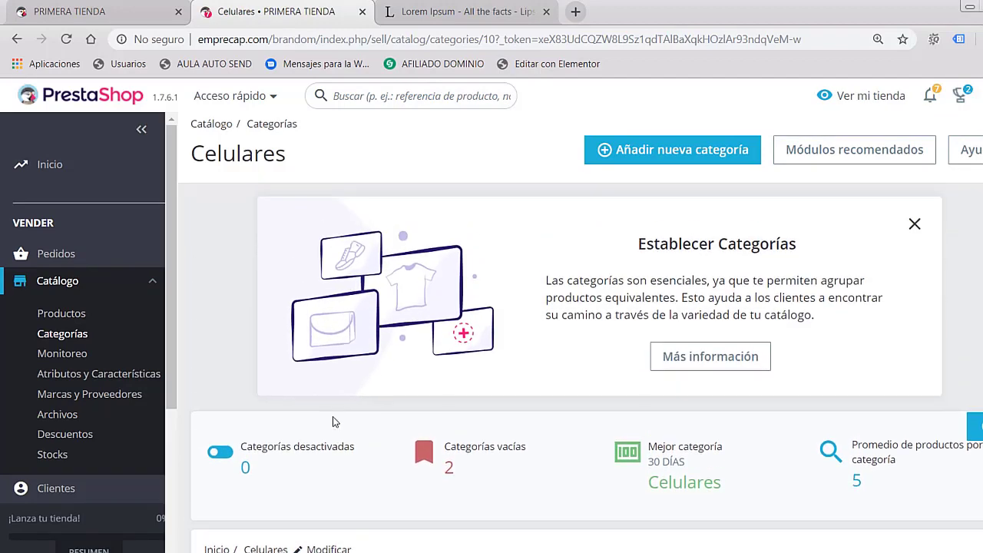
pyautogui.scroll(2, 377, 416)
pyautogui.click(683, 149)
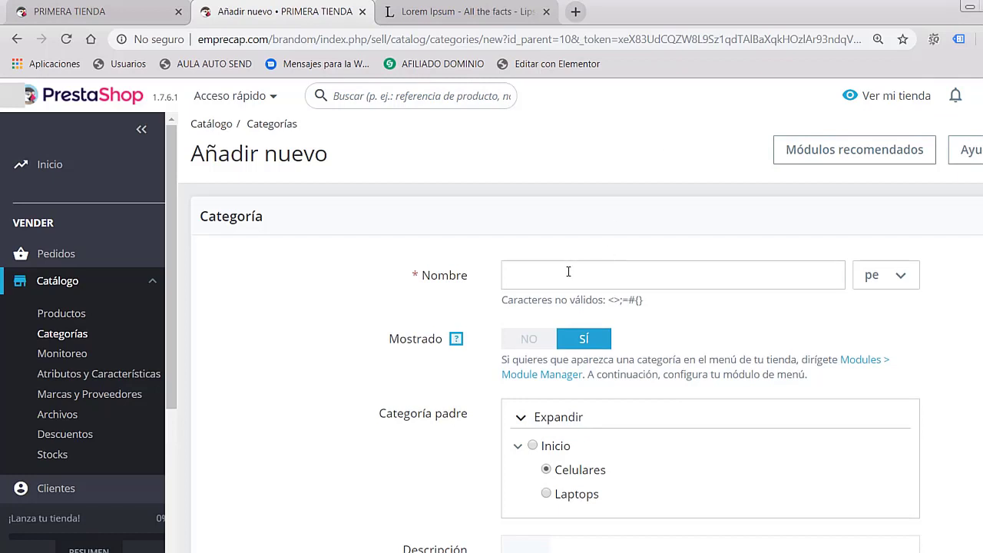
# Step: Name the new category IPHONE and set Celulares as its parent category
pyautogui.click(568, 272)
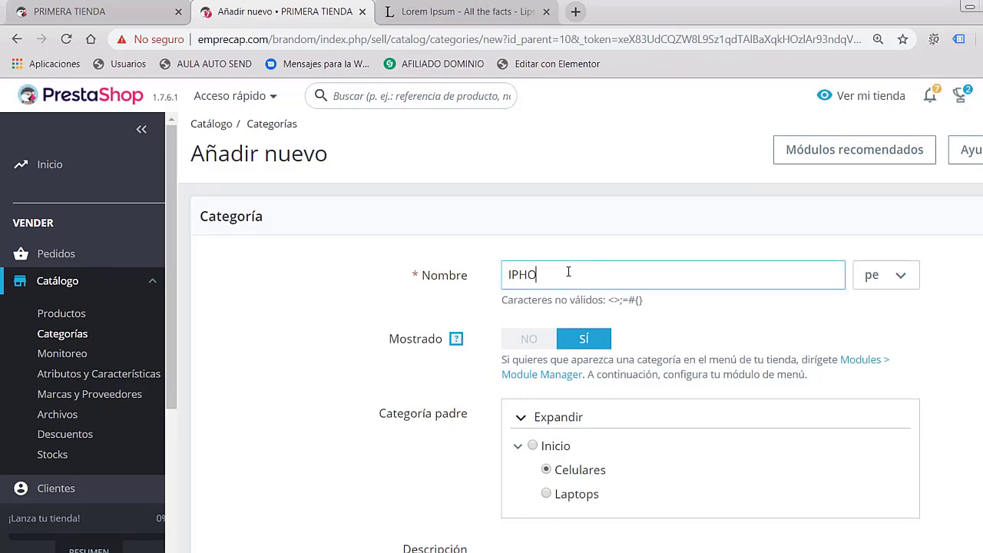
pyautogui.press('Tab')
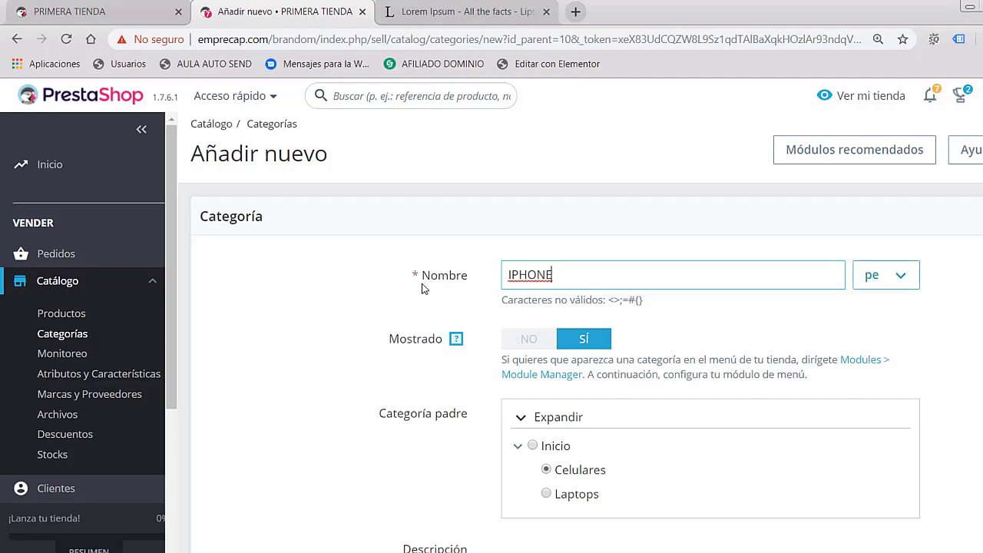
pyautogui.press('Return')
pyautogui.scroll(-1, 615, 363)
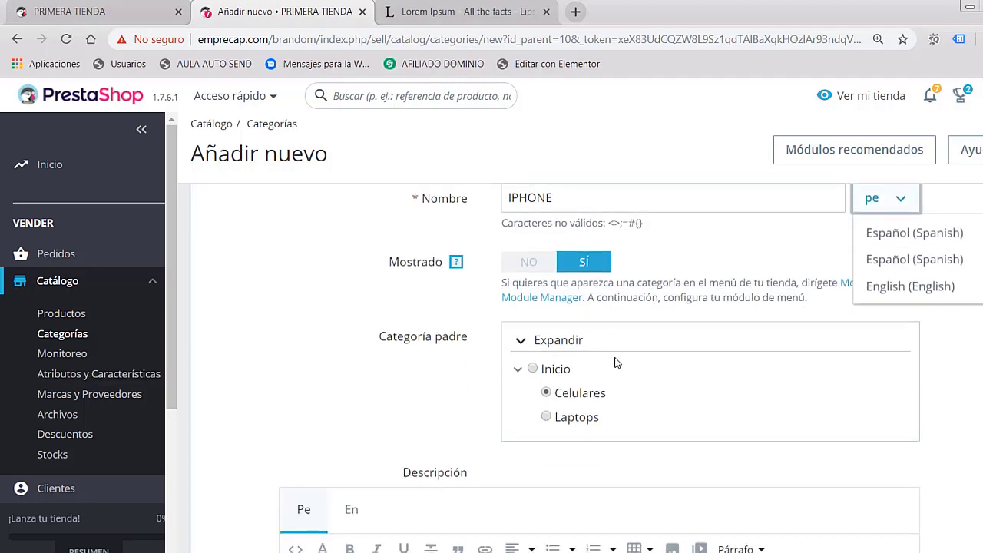
pyautogui.click(533, 369)
pyautogui.click(518, 370)
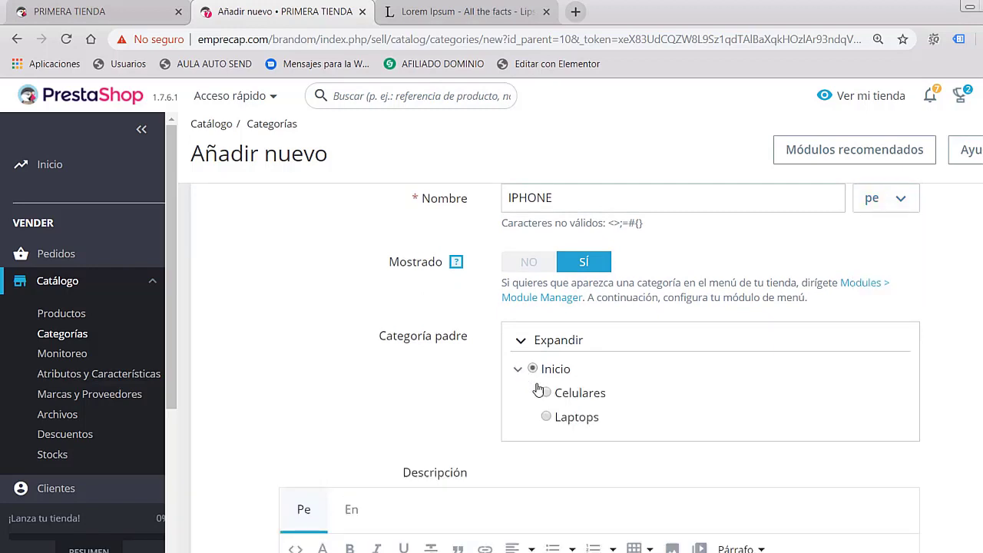
pyautogui.click(547, 393)
# Step: Copy the first five lines of "What is Lorem Ipsum?" from lipsum.com and paste them as the category's Pe description
pyautogui.scroll(-2, 547, 393)
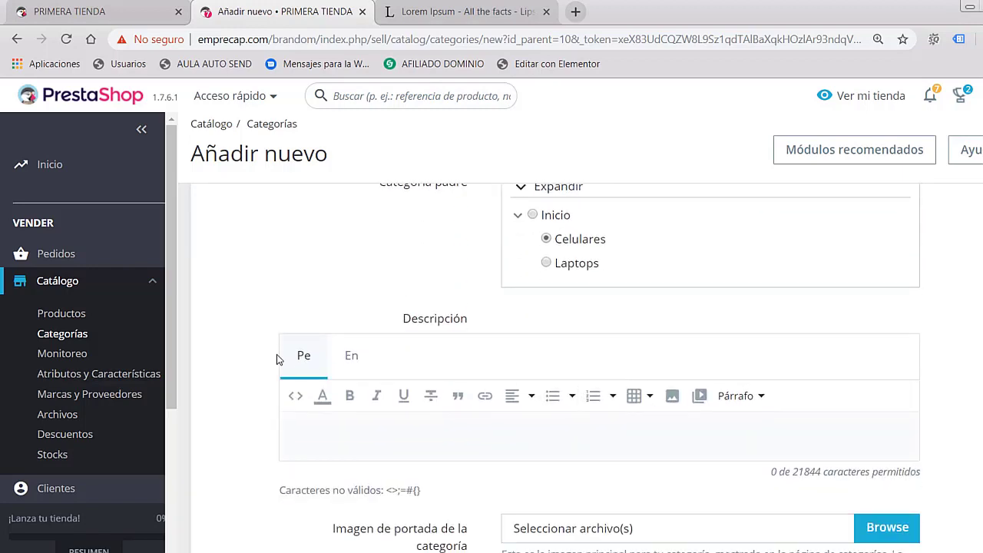
pyautogui.click(434, 11)
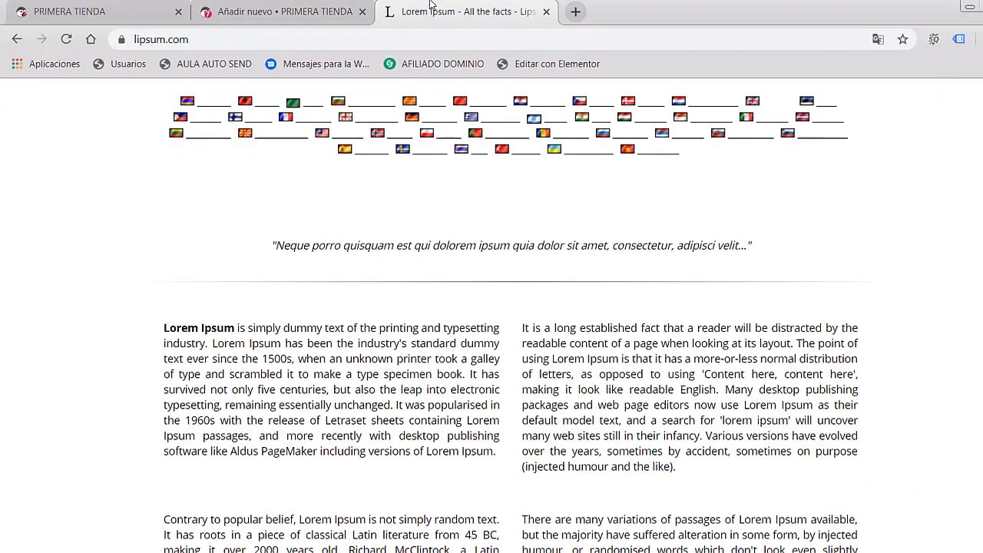
pyautogui.moveTo(167, 407); pyautogui.dragTo(498, 467)
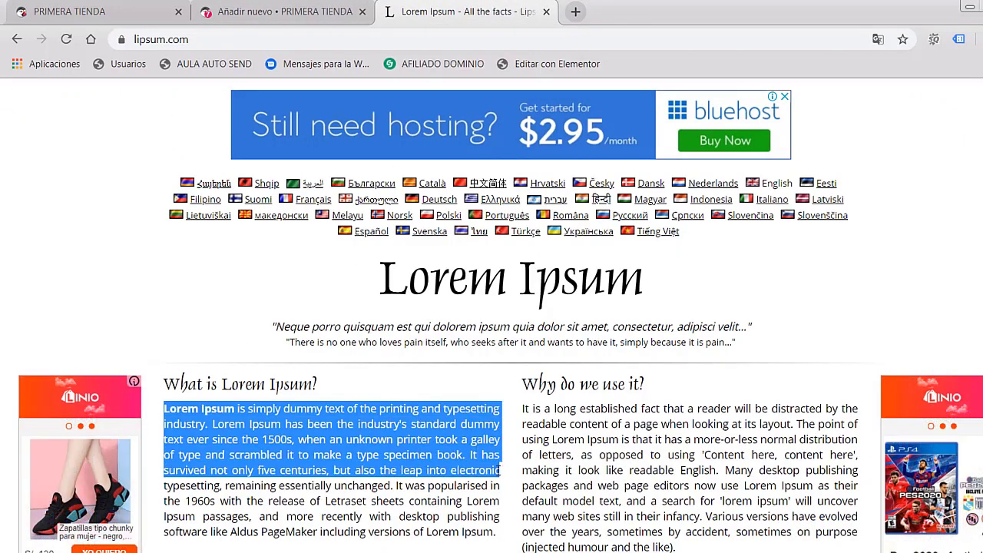
pyautogui.rightClick(421, 440)
pyautogui.click(443, 453)
pyautogui.click(267, 6)
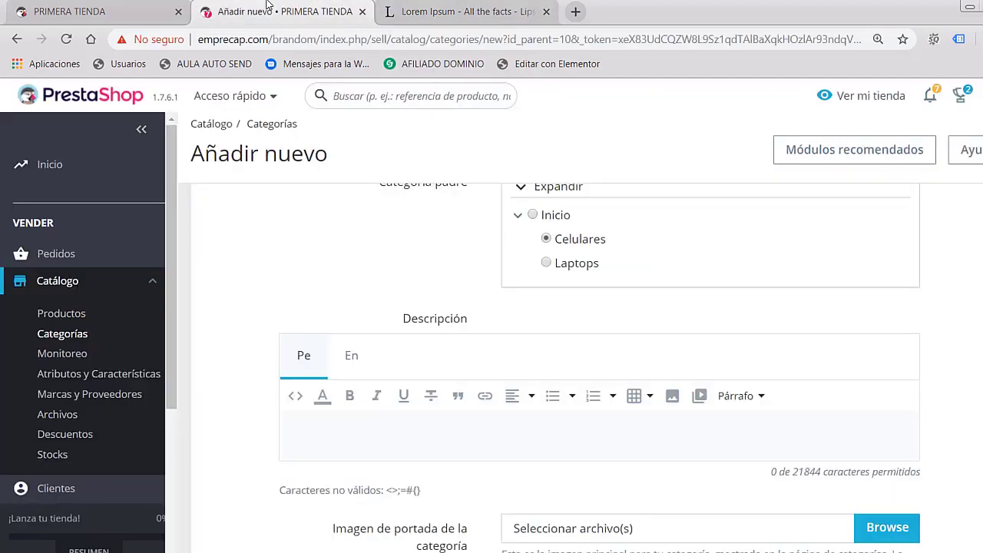
pyautogui.click(341, 440)
pyautogui.rightClick(344, 432)
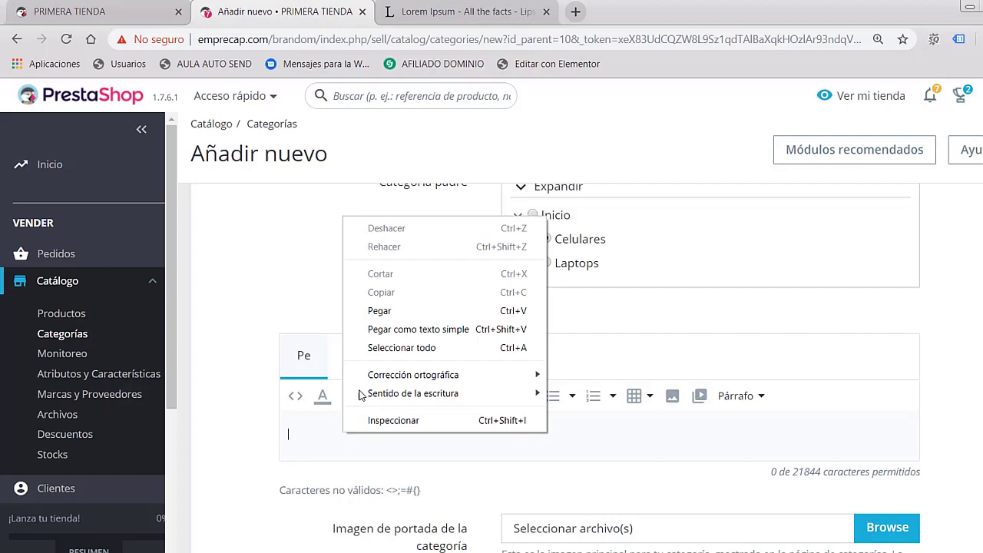
pyautogui.click(388, 315)
# Step: Set 512F7mwDVyL._SL1024_.jpg from Nueva carpeta on the Escritorio as the IPHONE category's cover image
pyautogui.scroll(-3, 435, 304)
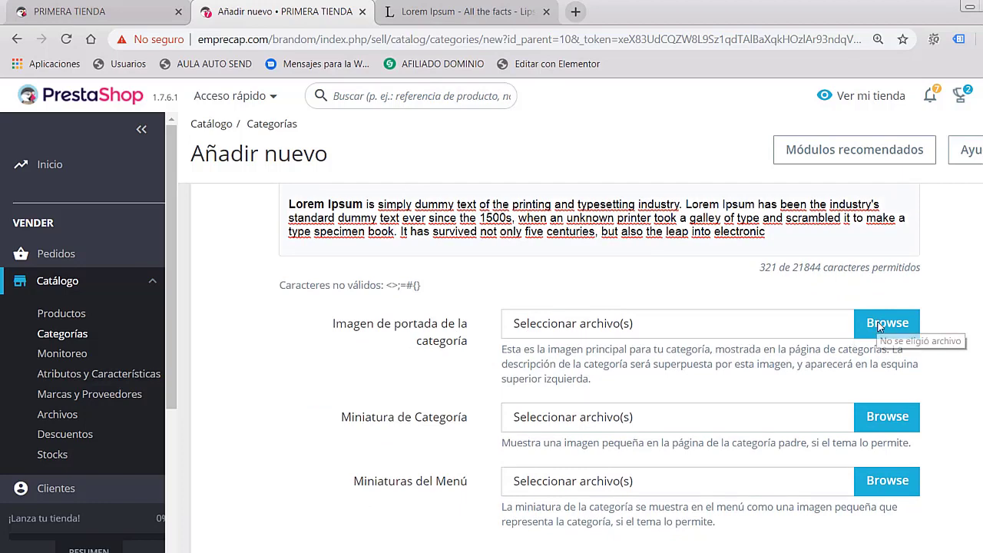
pyautogui.click(853, 332)
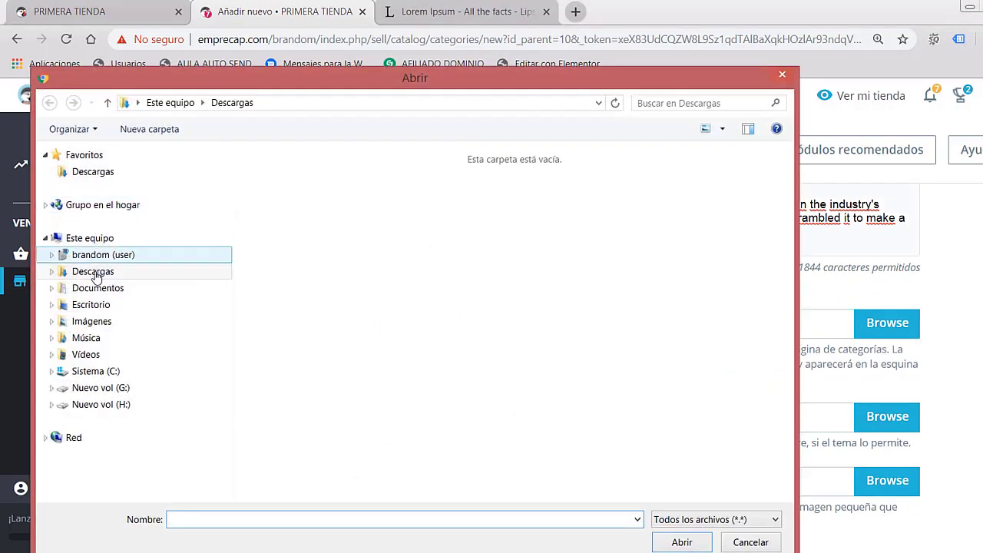
pyautogui.click(90, 305)
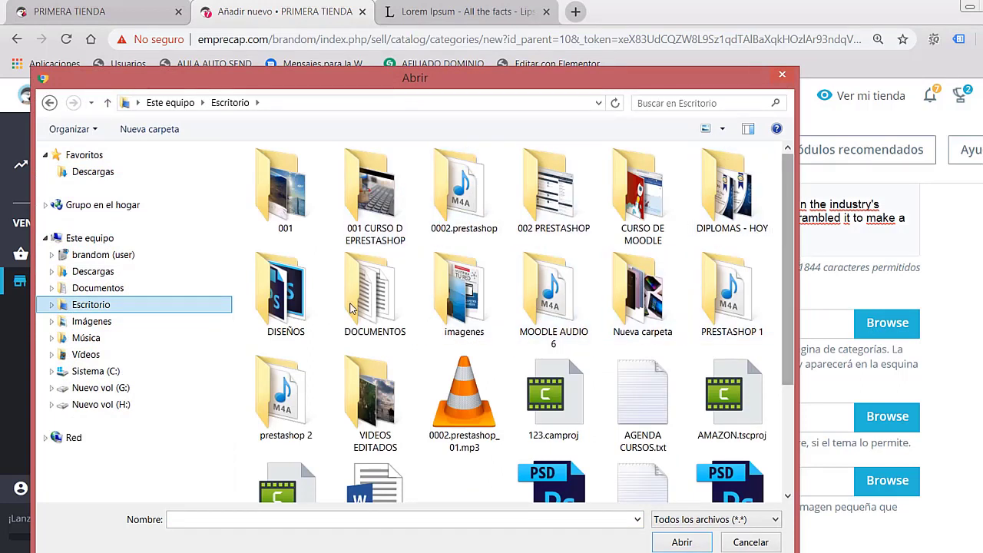
pyautogui.doubleClick(644, 298)
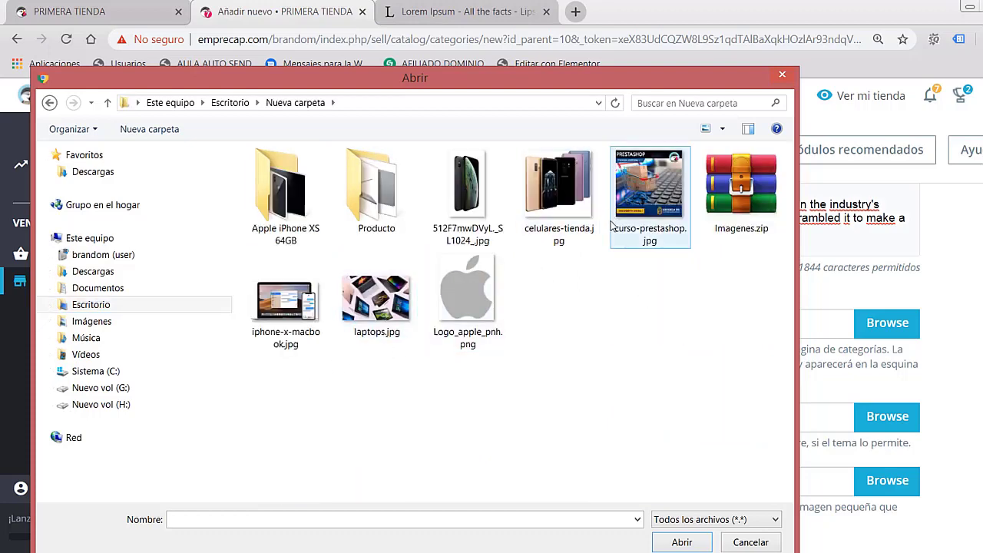
pyautogui.click(473, 198)
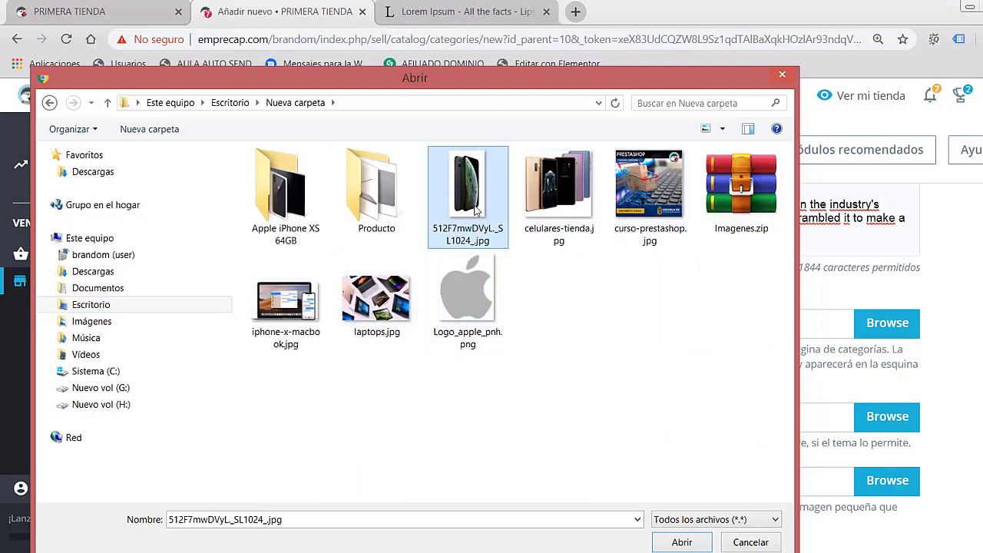
pyautogui.click(680, 542)
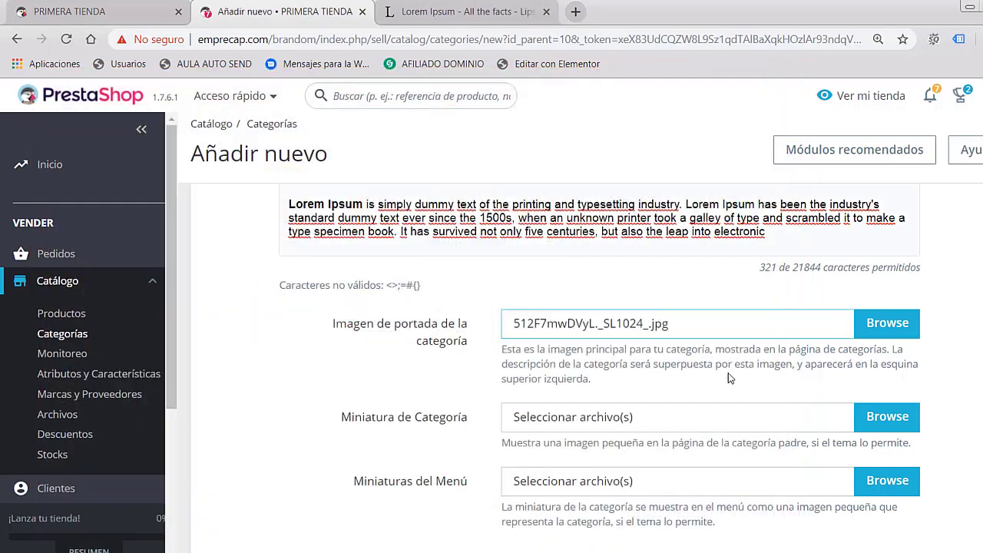
# Step: Keep the remaining SEO and group access settings as they are and save the IPHONE category
pyautogui.scroll(-7, 735, 380)
pyautogui.scroll(-1, 735, 386)
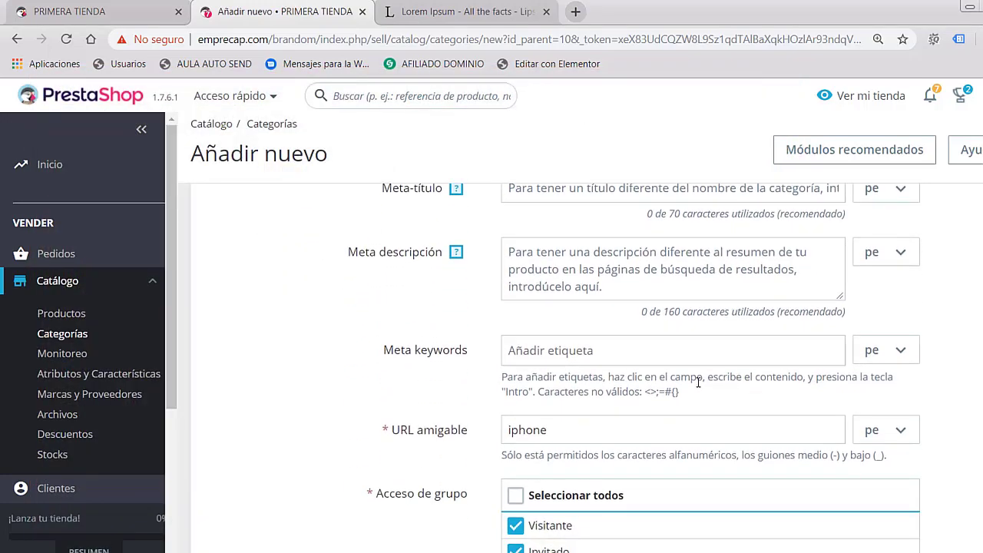
pyautogui.scroll(1, 537, 292)
pyautogui.scroll(-2, 576, 261)
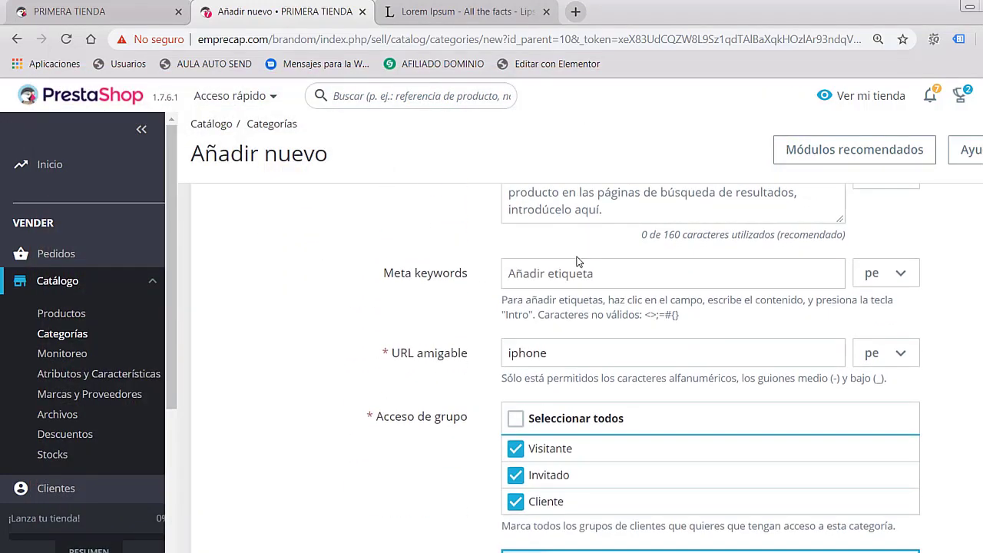
pyautogui.scroll(-3, 597, 274)
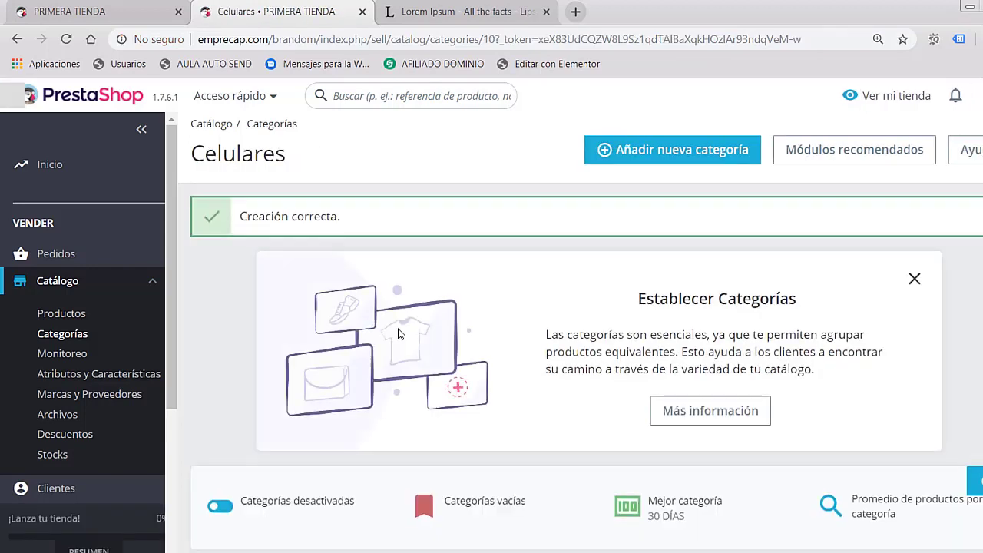
pyautogui.scroll(-4, 418, 306)
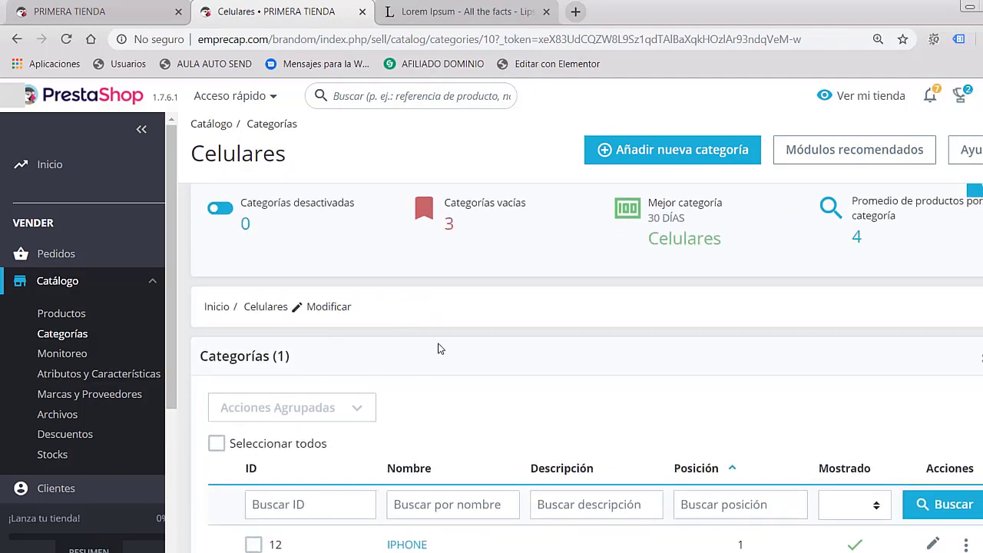
# Step: Reload the storefront to check the Celulares and Laptops menu entries, and return to the back office list of Celulares subcategories
pyautogui.click(76, 12)
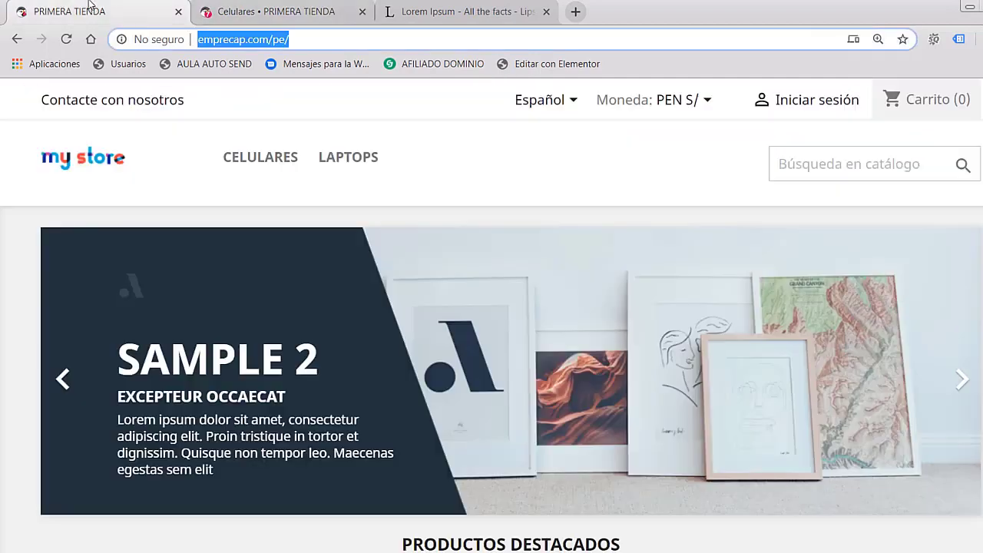
pyautogui.click(67, 39)
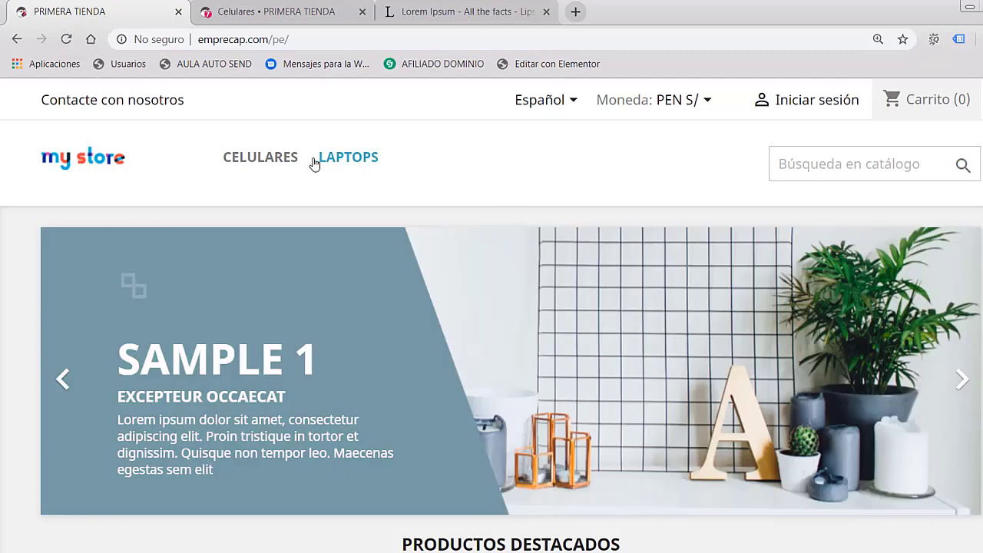
pyautogui.moveTo(292, 160)
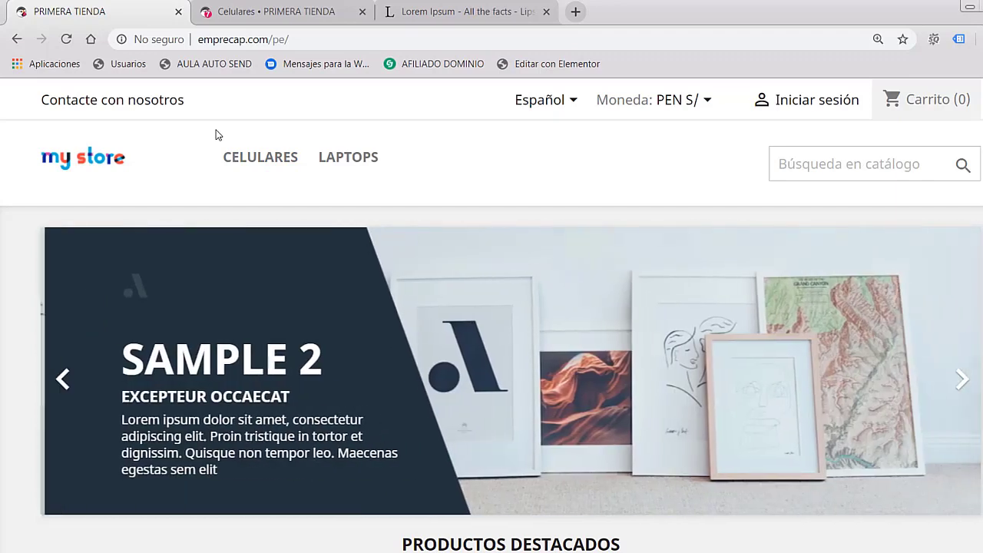
pyautogui.moveTo(248, 169)
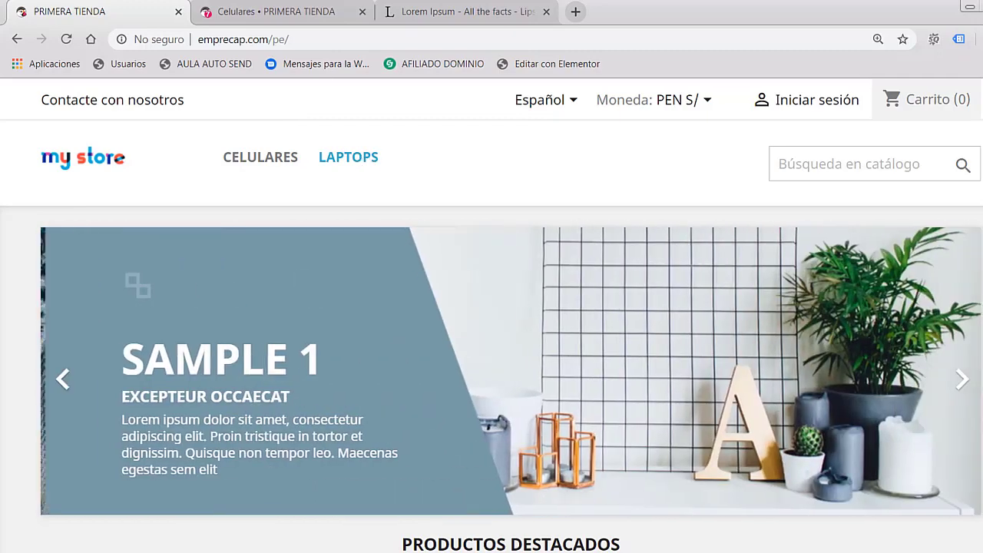
pyautogui.hotkey('ctrl', 'Tab')
pyautogui.scroll(-1, 519, 375)
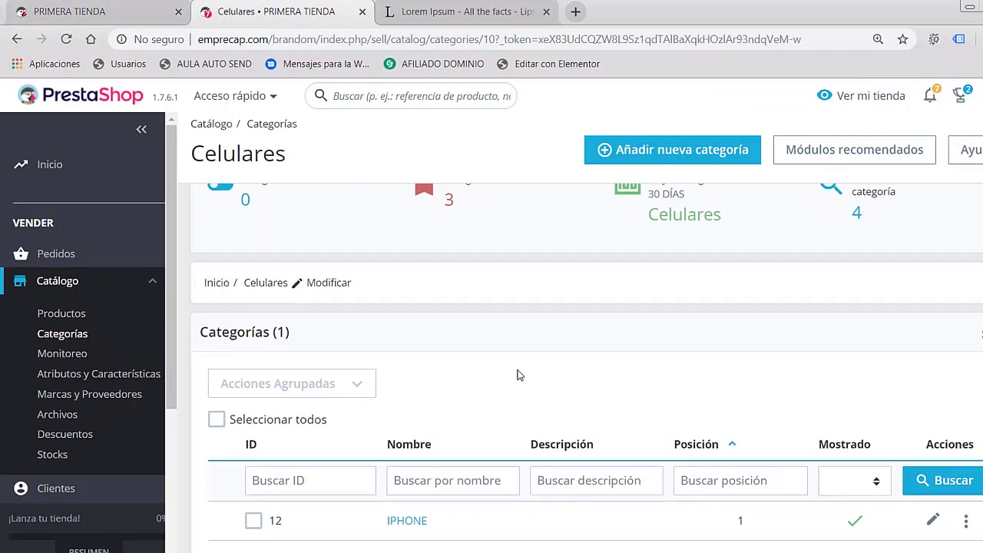
pyautogui.scroll(2, 519, 375)
pyautogui.scroll(-2, 519, 375)
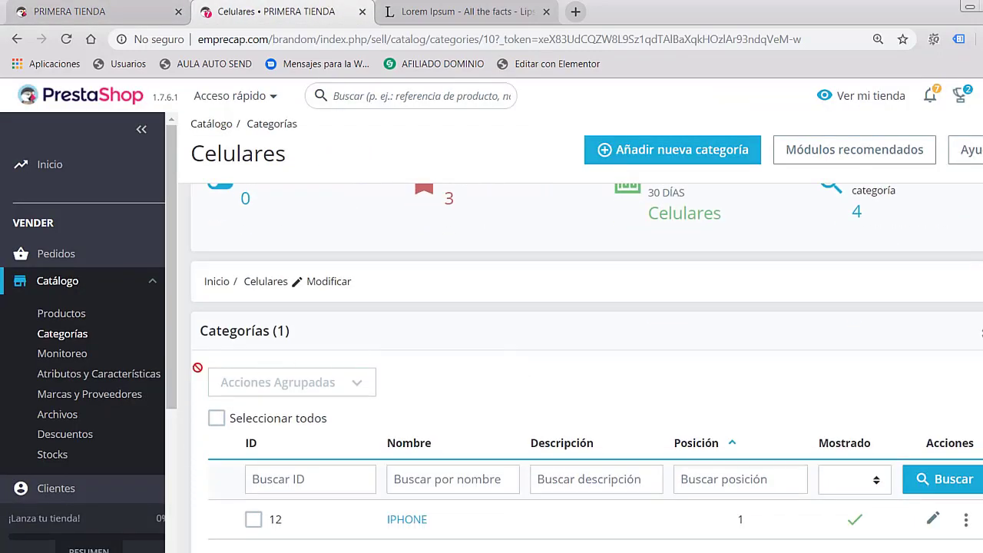
# Step: Open the Laptops category from the main category list and start adding a new category inside it
pyautogui.click(64, 339)
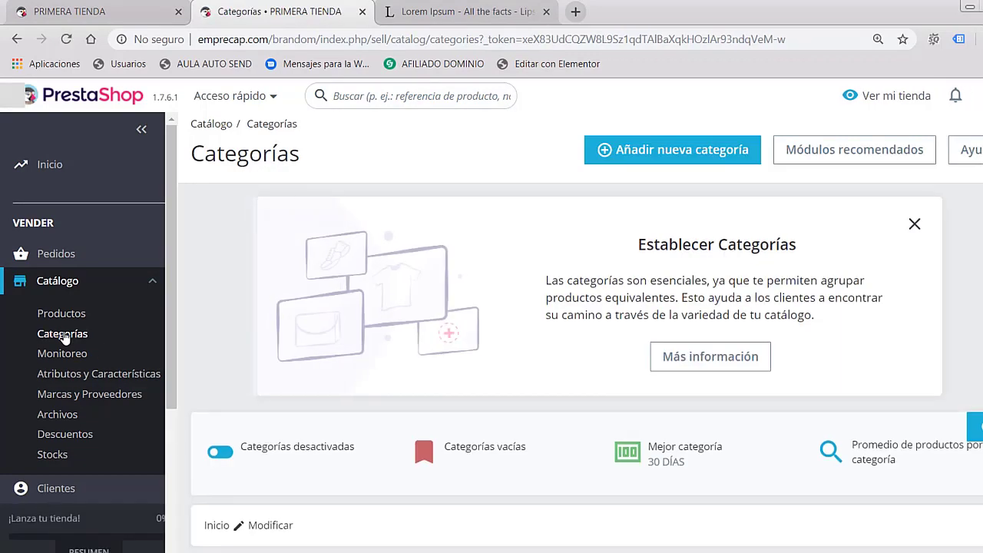
pyautogui.scroll(-4, 555, 423)
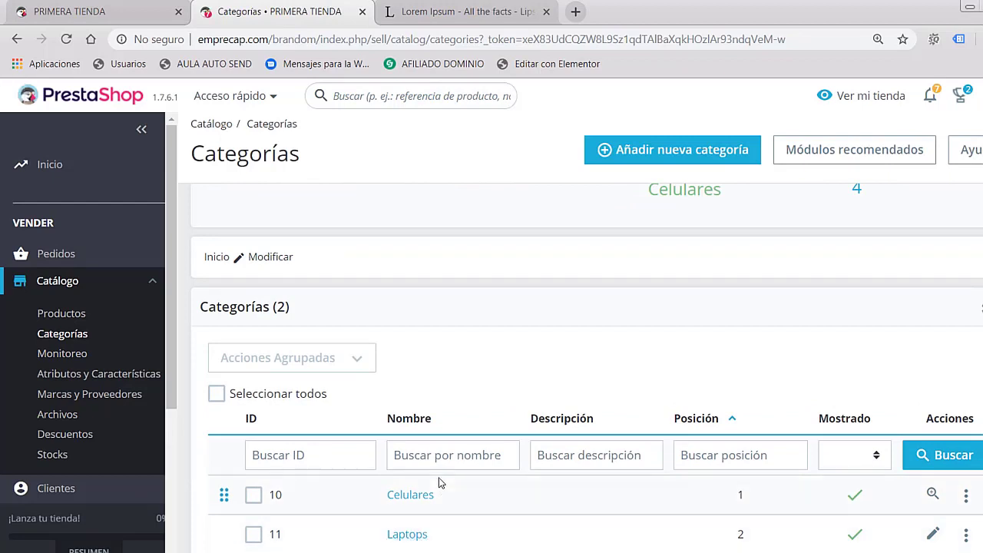
pyautogui.click(410, 542)
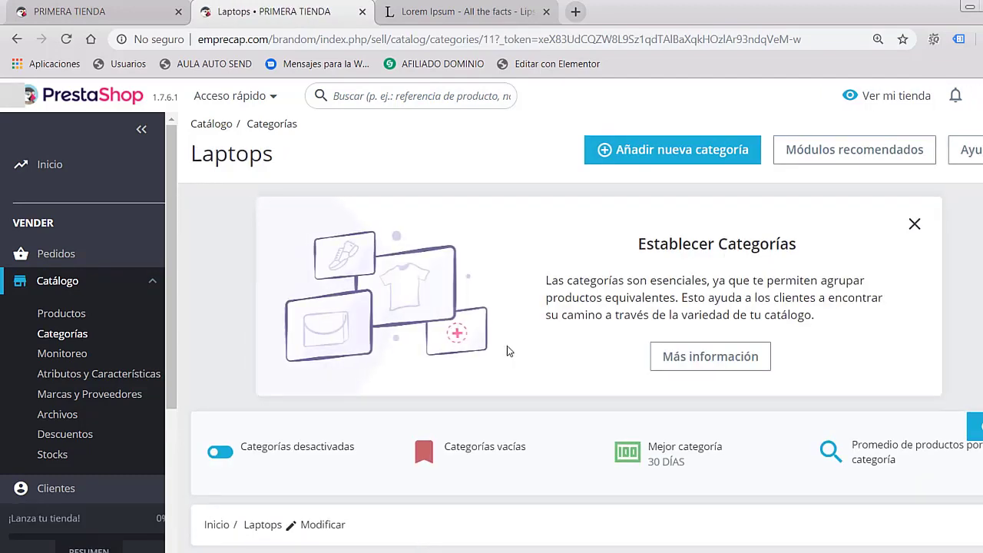
pyautogui.scroll(-3, 511, 346)
pyautogui.scroll(2, 315, 330)
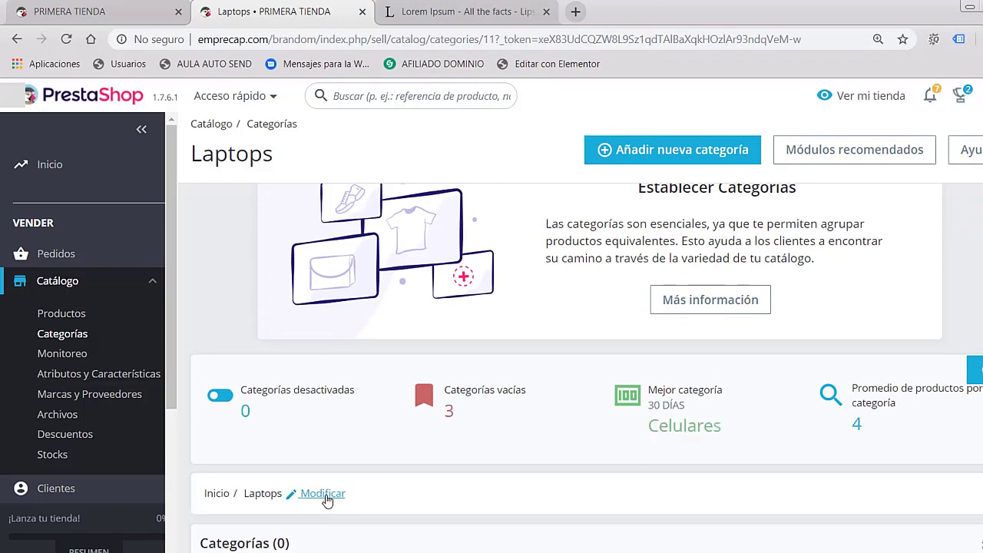
pyautogui.scroll(1, 449, 467)
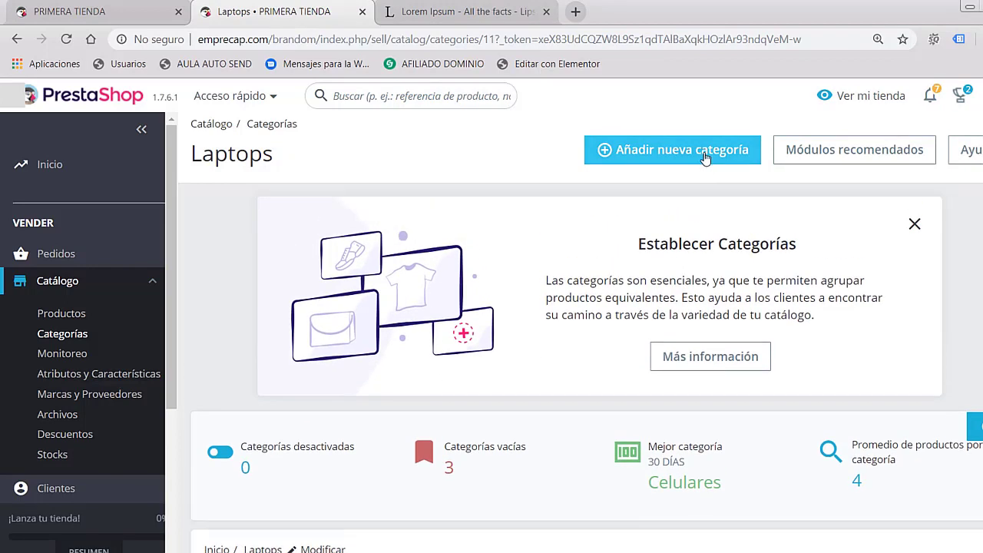
pyautogui.click(701, 154)
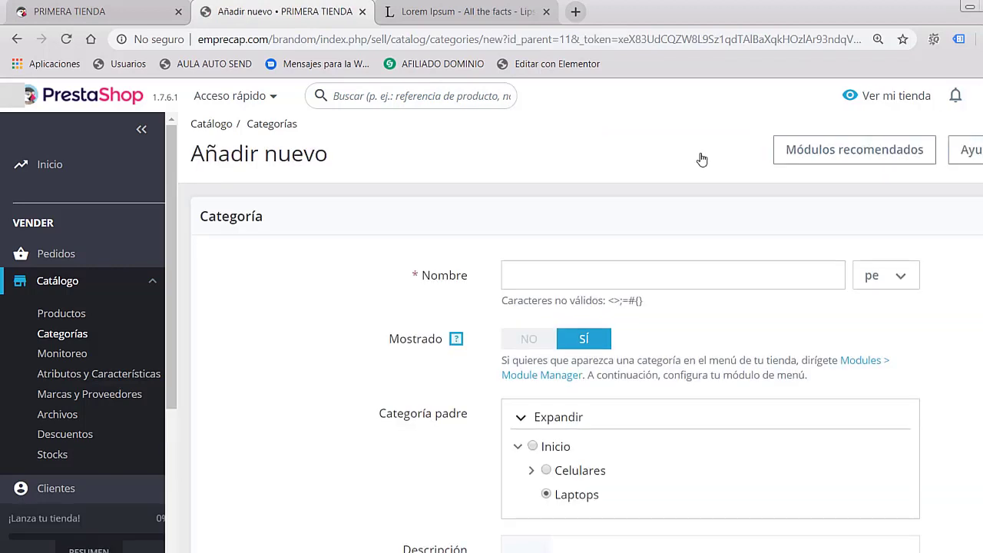
# Step: Name the new category MAC and paste the copied Lorem Ipsum text as its Pe description
pyautogui.click(544, 274)
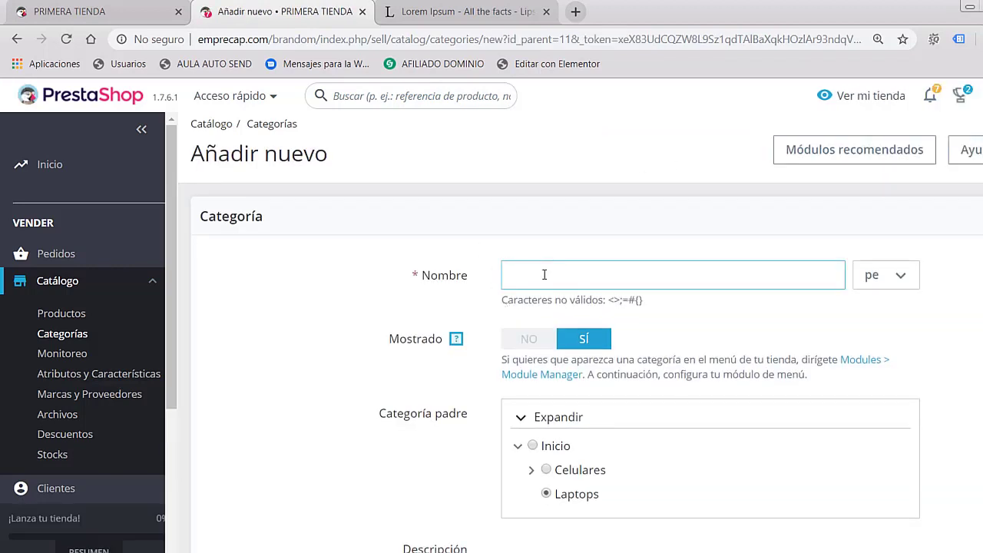
pyautogui.write('MAC')
pyautogui.click(558, 254)
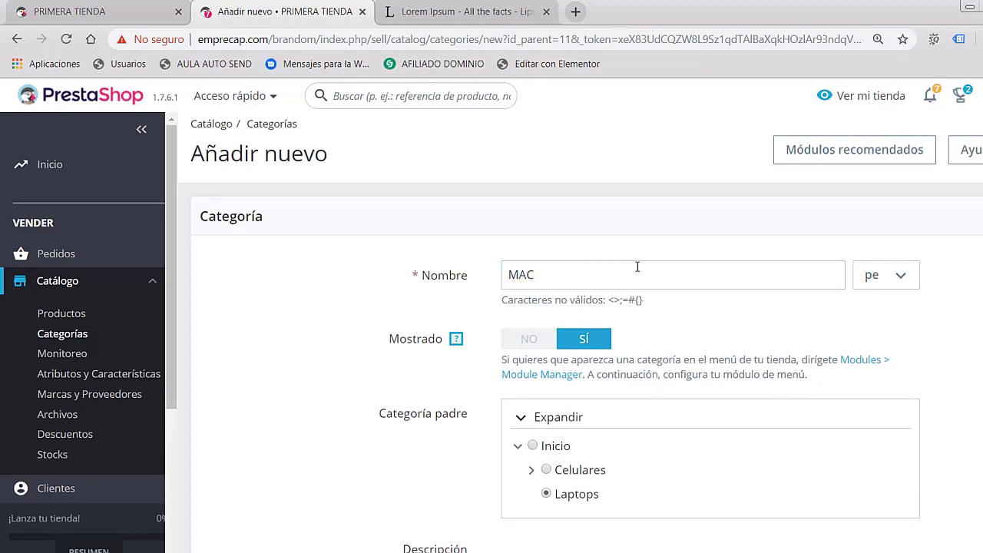
pyautogui.scroll(-1, 691, 286)
pyautogui.scroll(-2, 569, 422)
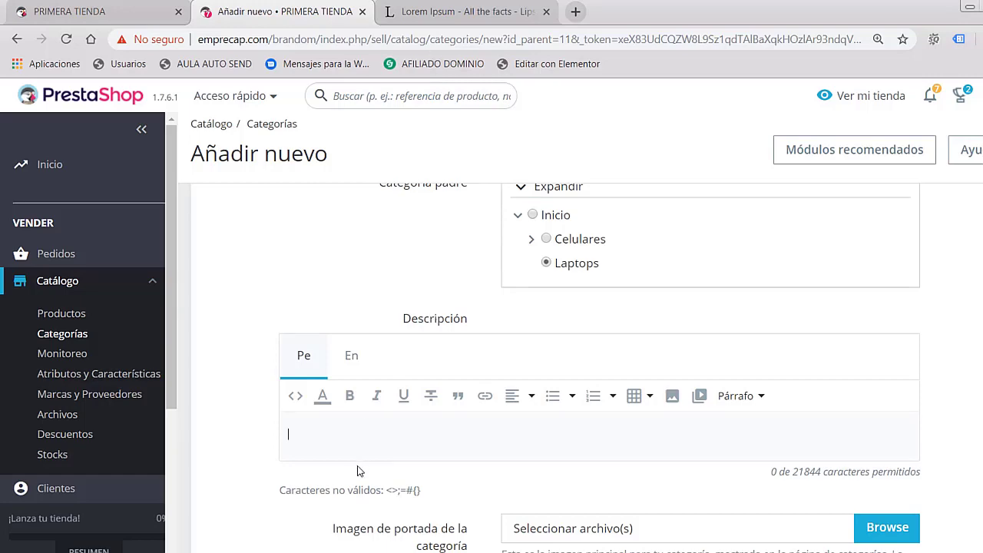
pyautogui.write("Lorem Ipsum is simply dummy text of the printing and typesetting industry. Lorem Ipsum has been the industry's standard dummy text ever since the 1500s, when an unknown printer took a galley of type and scrambled it to make a type specimen book. It has survived not only five centuries, but also the leap into electronic")
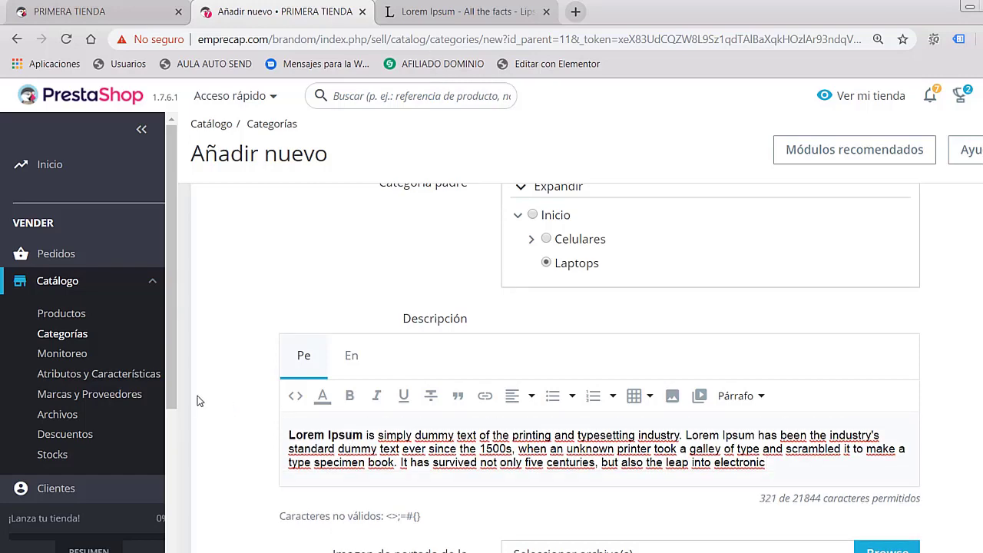
# Step: Set iphone-x-macbook.jpg from Nueva carpeta as the cover image and save the MAC category
pyautogui.scroll(-4, 284, 436)
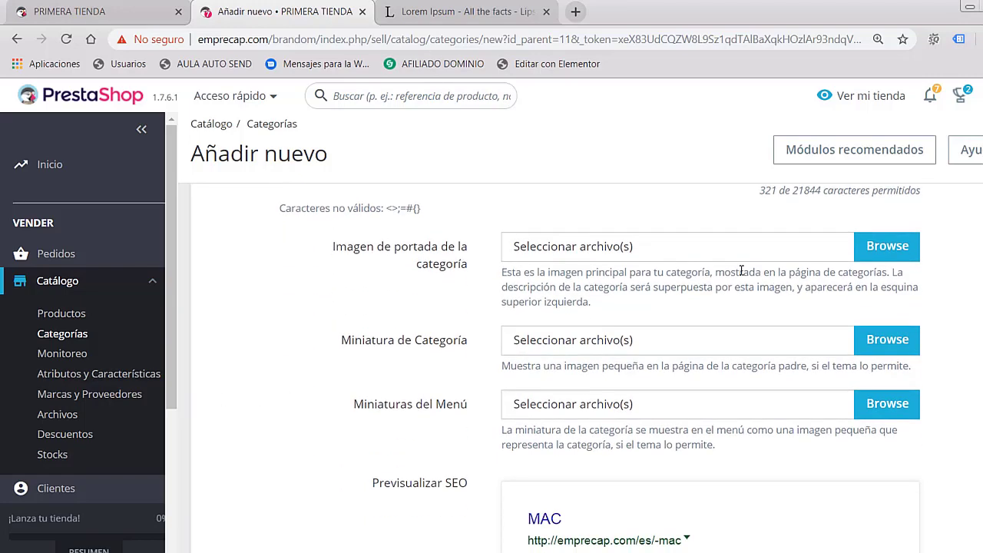
pyautogui.click(879, 254)
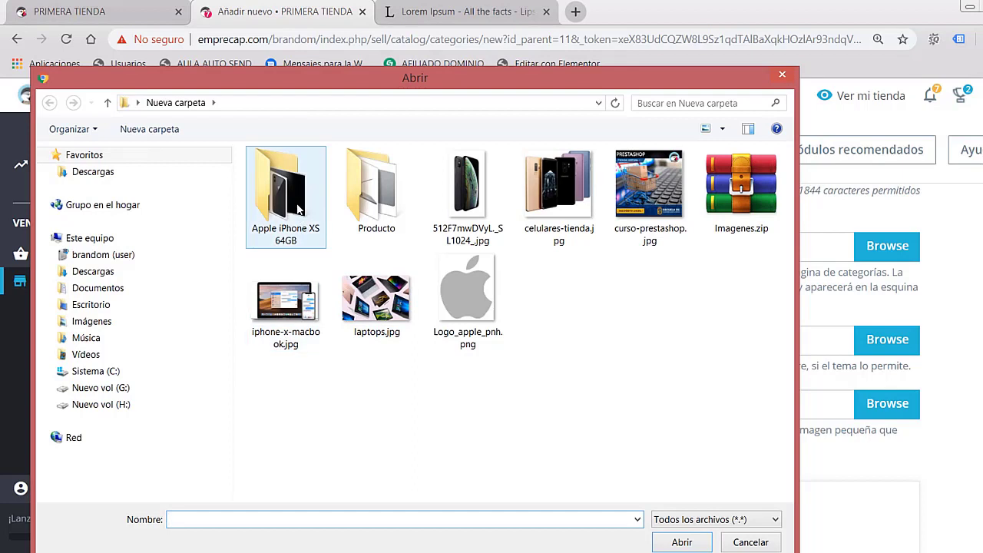
pyautogui.doubleClick(369, 204)
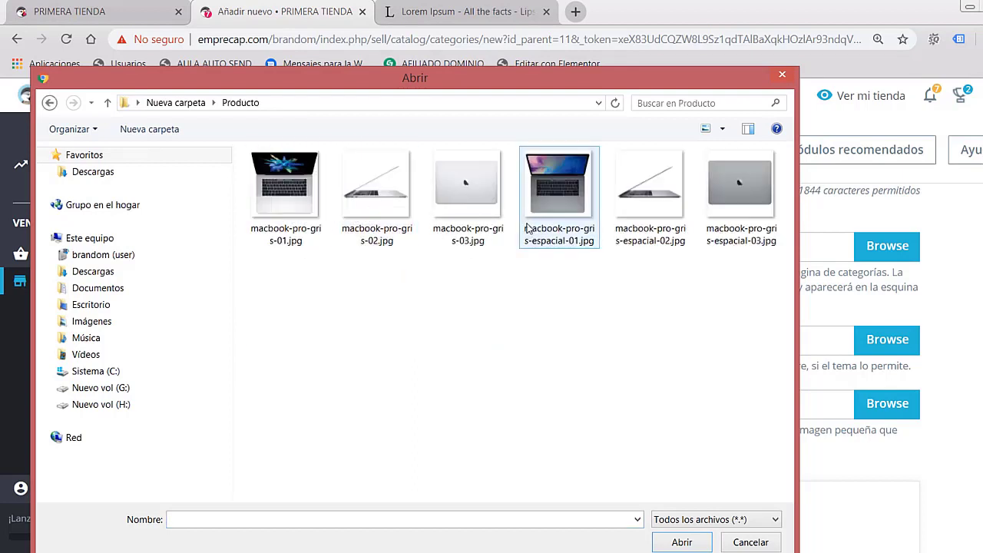
pyautogui.click(47, 102)
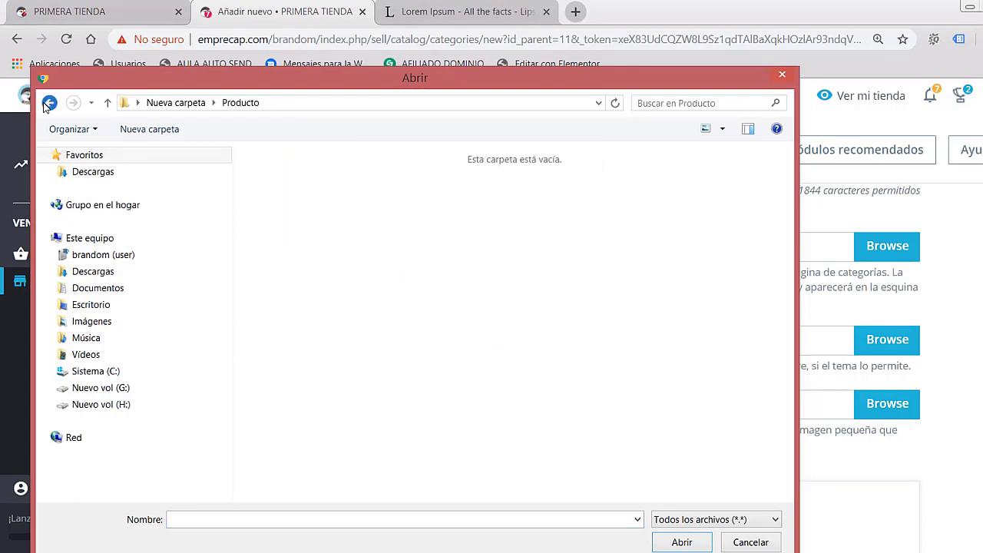
pyautogui.click(303, 309)
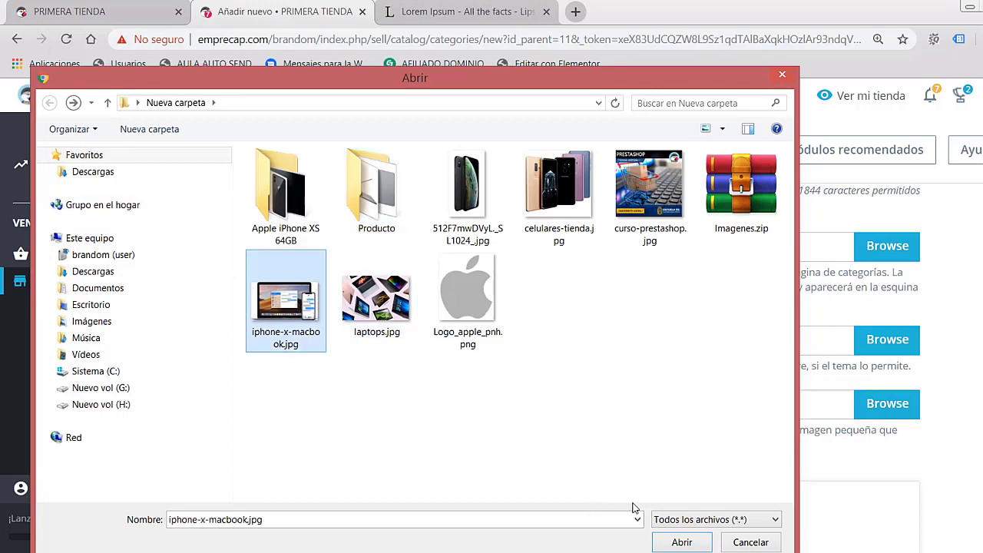
pyautogui.click(681, 542)
pyautogui.scroll(-9, 730, 451)
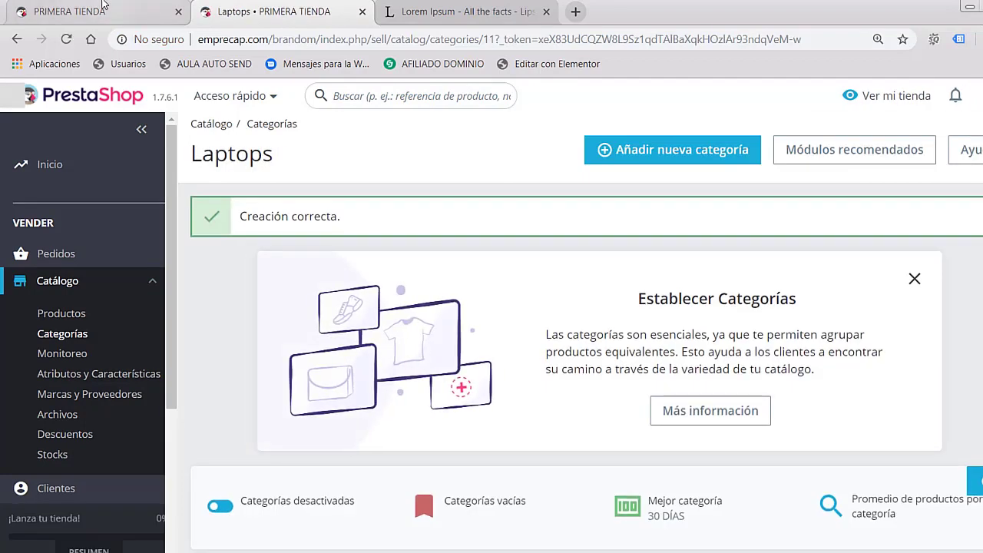
# Step: Reload the storefront, open the MAC page under Laptops to review its description and image, and check the Celulares submenu
pyautogui.click(104, 9)
pyautogui.click(68, 39)
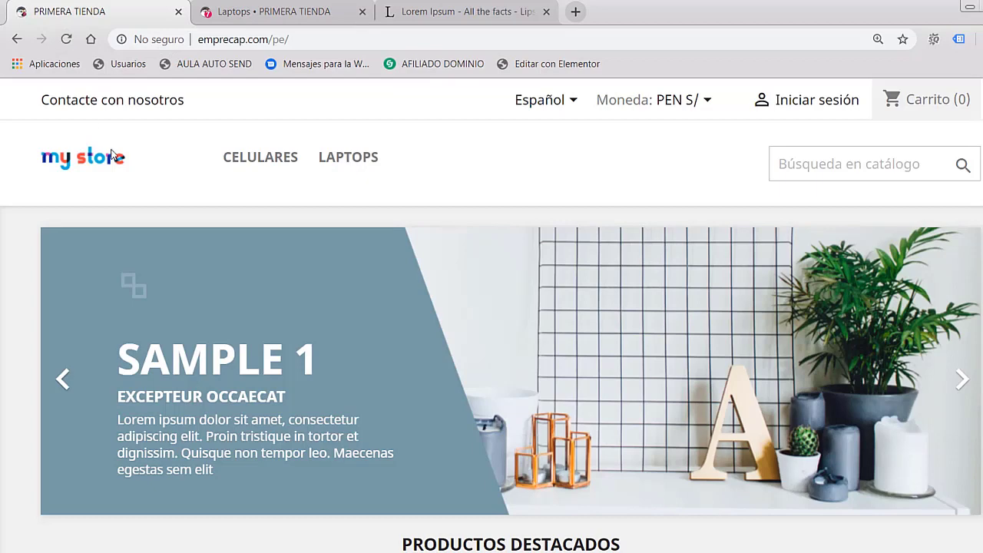
pyautogui.moveTo(259, 157)
pyautogui.moveTo(344, 158)
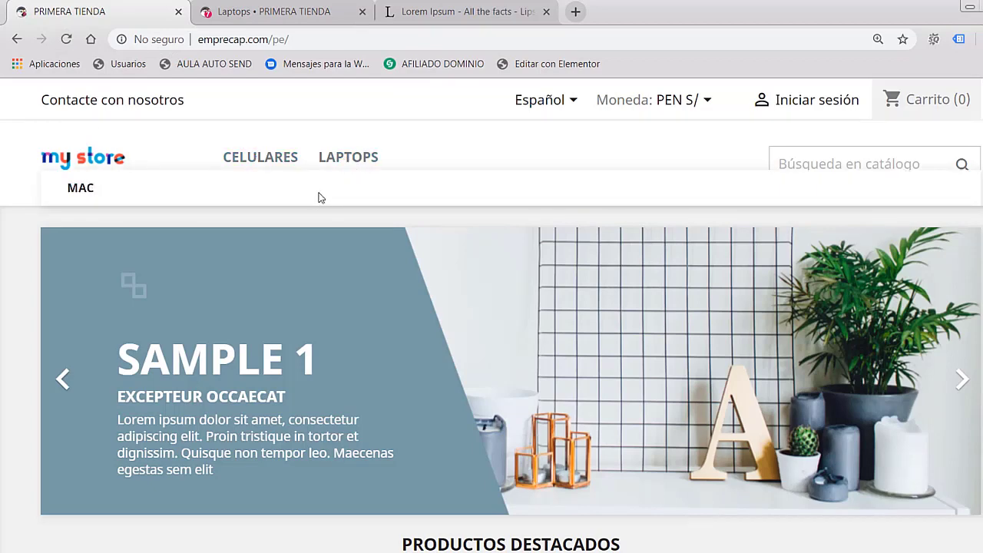
pyautogui.click(92, 191)
pyautogui.scroll(-1, 510, 295)
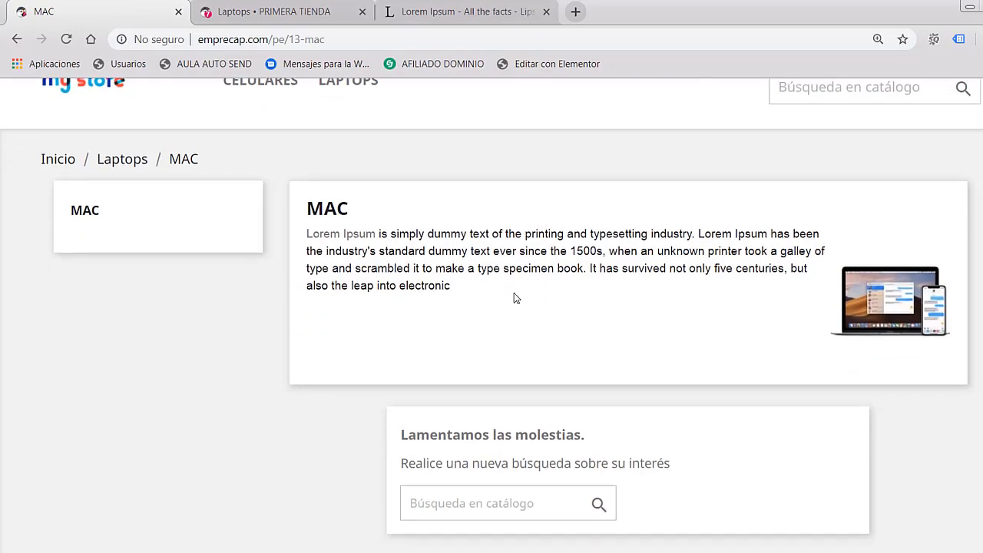
pyautogui.moveTo(372, 234); pyautogui.dragTo(953, 294)
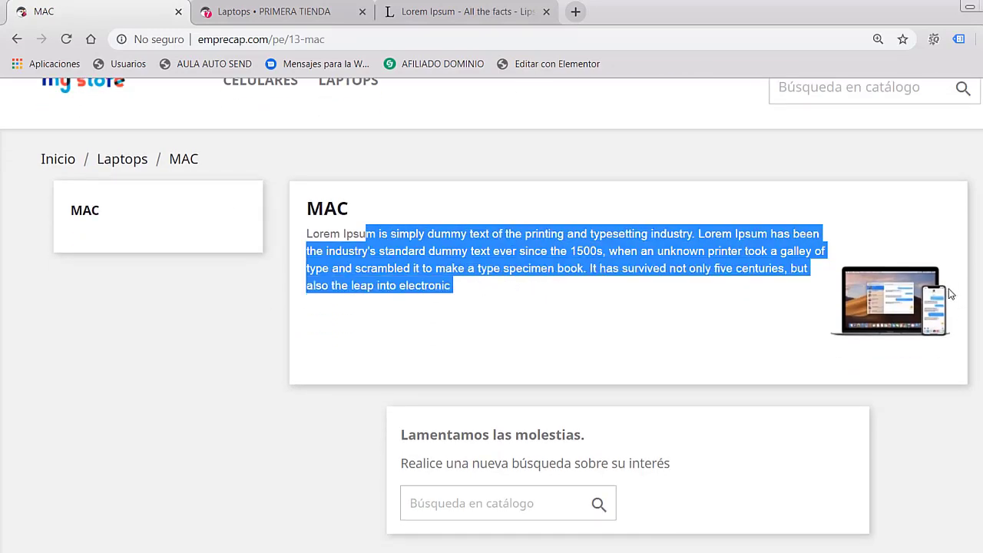
pyautogui.click(733, 317)
pyautogui.scroll(1, 734, 318)
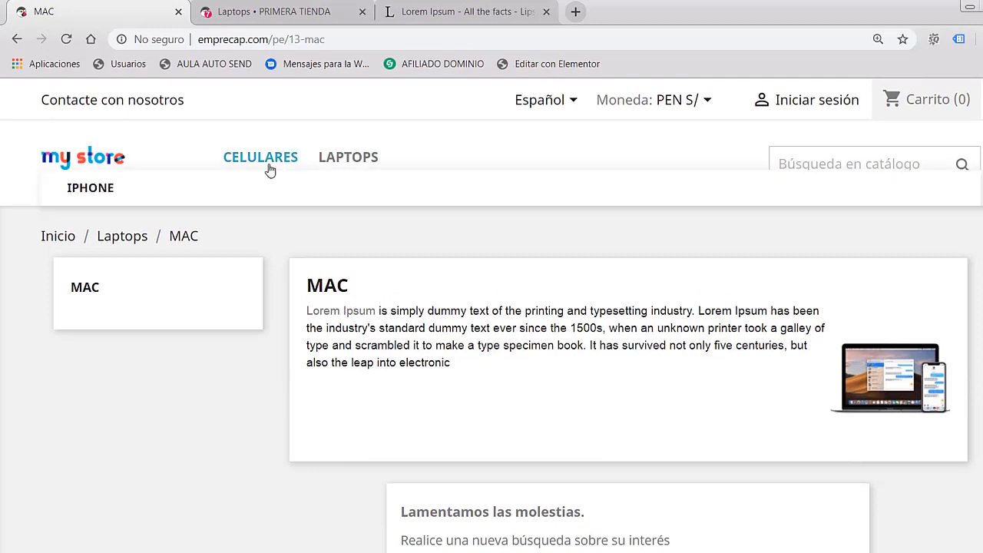
pyautogui.moveTo(256, 159)
# Step: Return to the back office and review the list of subcategories under Laptops
pyautogui.click(275, 12)
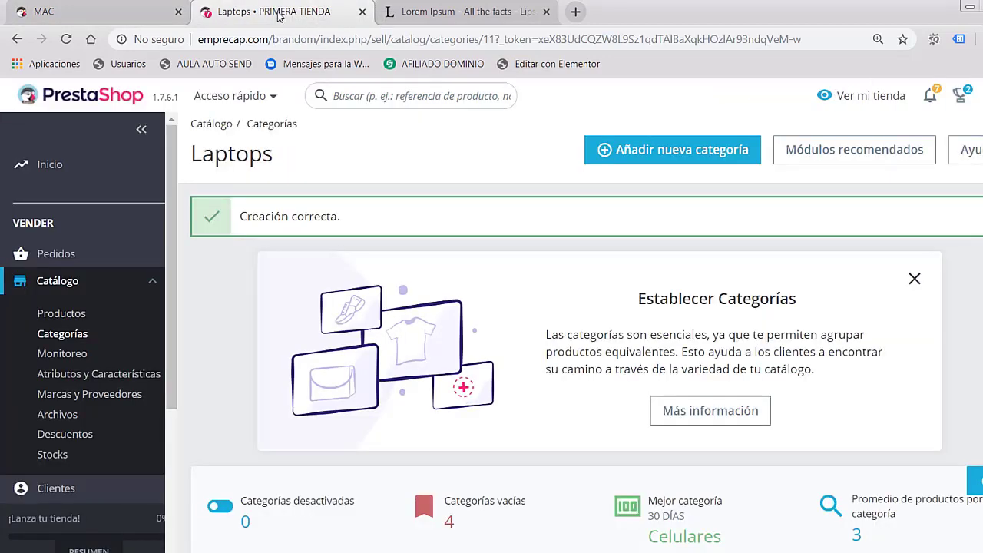
pyautogui.scroll(-2, 432, 348)
pyautogui.scroll(-3, 432, 347)
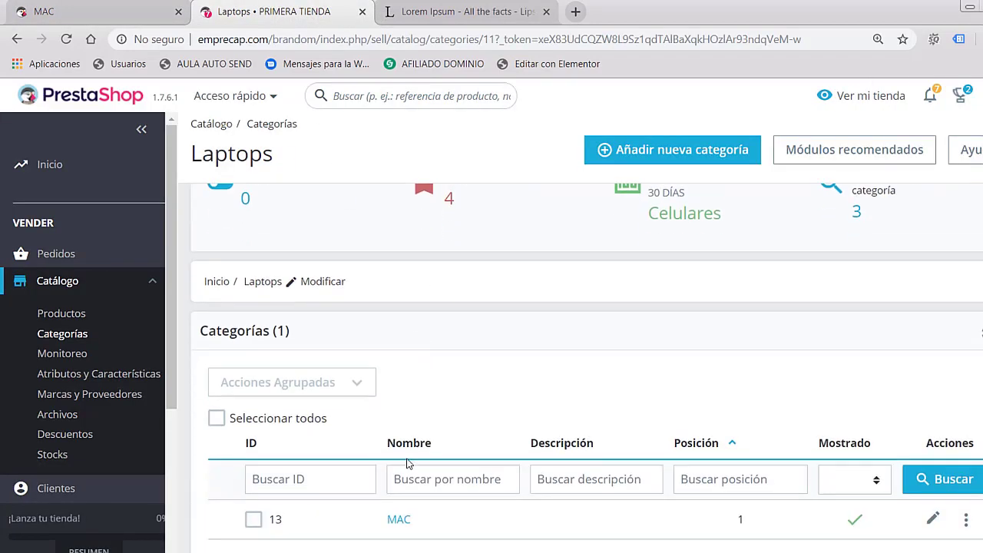